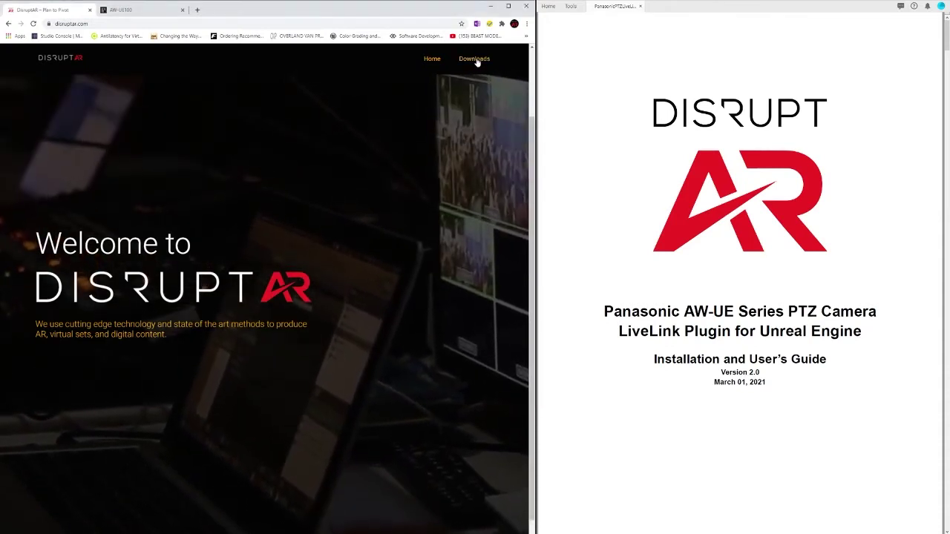
Step: Open the DisruptAR site's Downloads page listing the PTZ plugin downloads
click(475, 59)
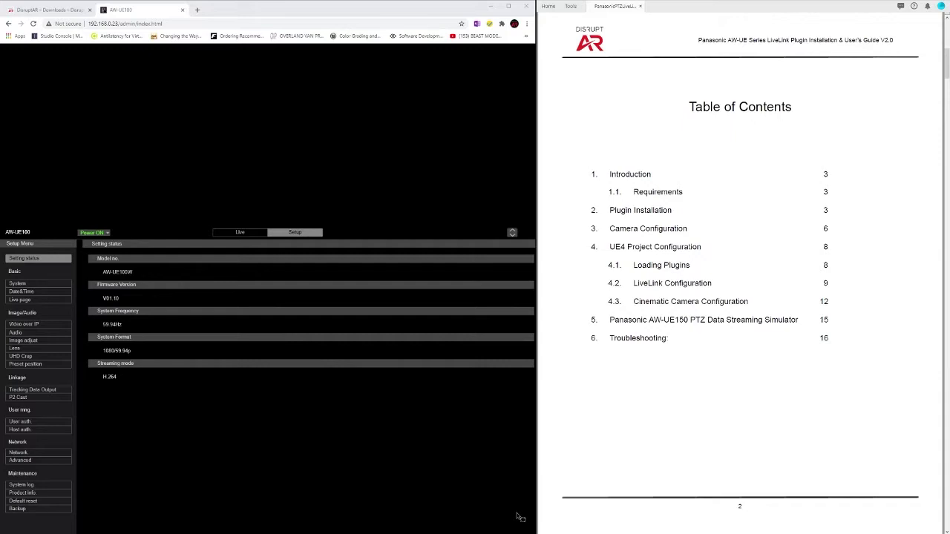
Step: Read the guide from the Introduction, selecting PanasonicPTZLiveLink.exe, through the installer screens on page 5
key(Page_Down)
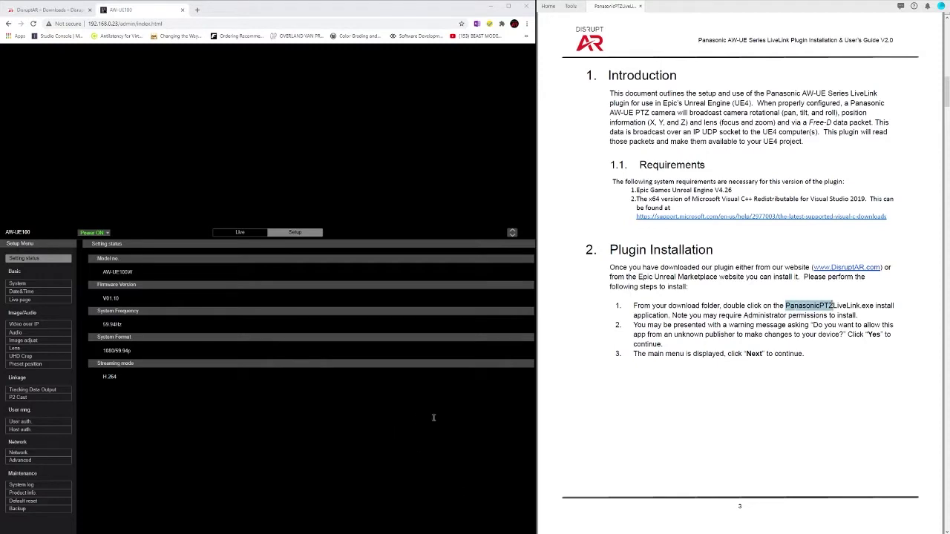
drag(833, 310, 871, 313)
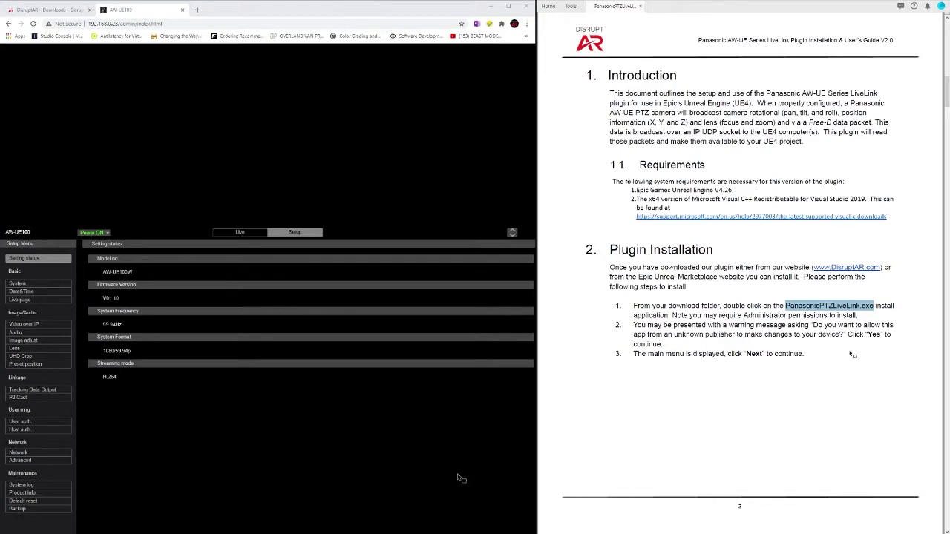
scroll(854, 355, down, 3)
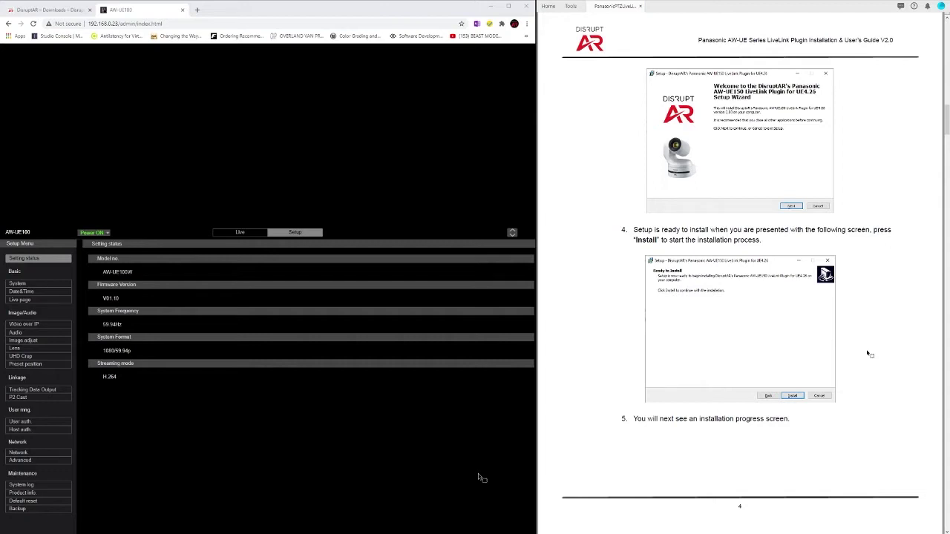
scroll(870, 354, down, 1)
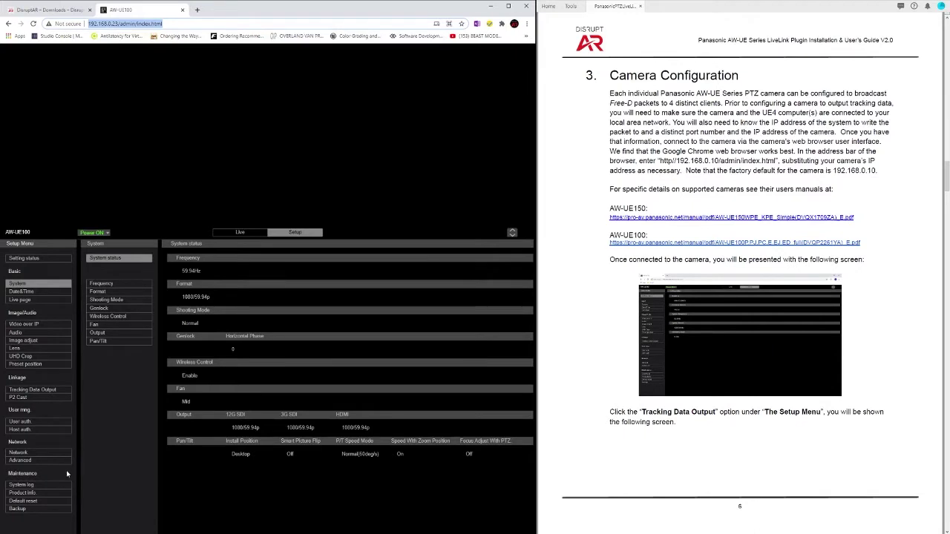
Step: Check the camera's IPv4 address 192.168.0.23 under Network, then view the Tracking Data Output status
click(18, 453)
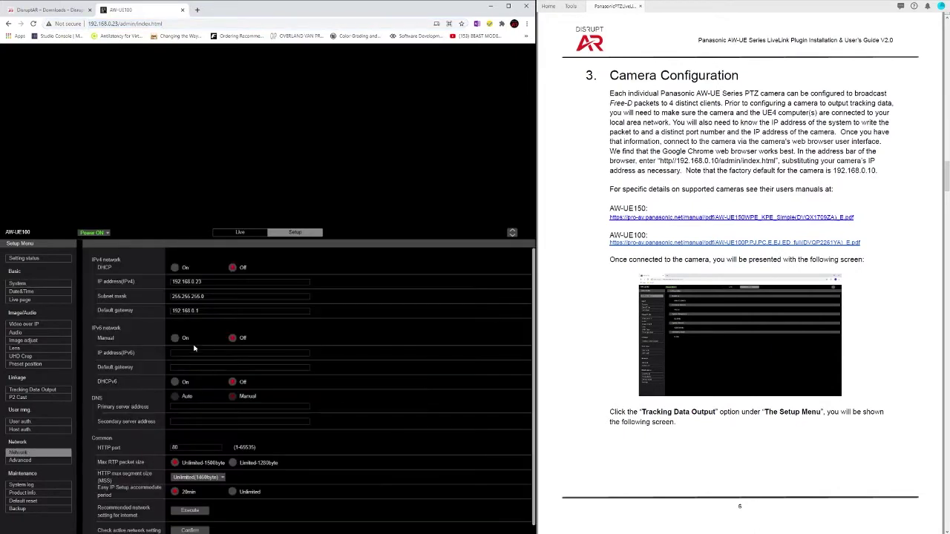
drag(212, 281, 172, 282)
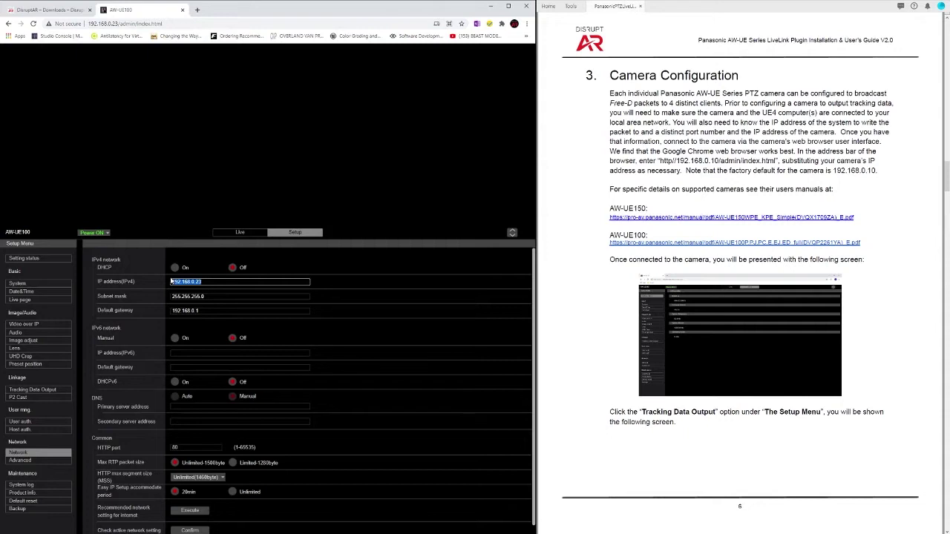
click(137, 23)
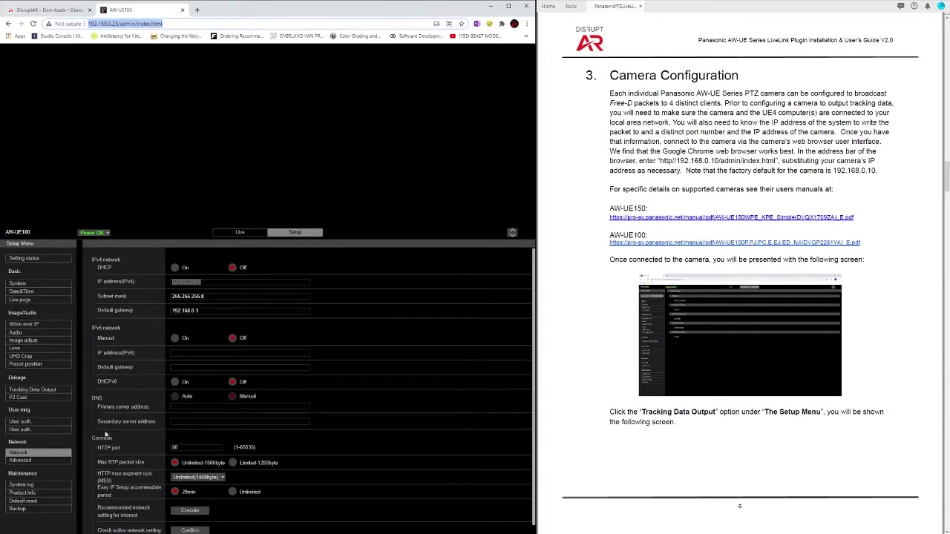
click(43, 392)
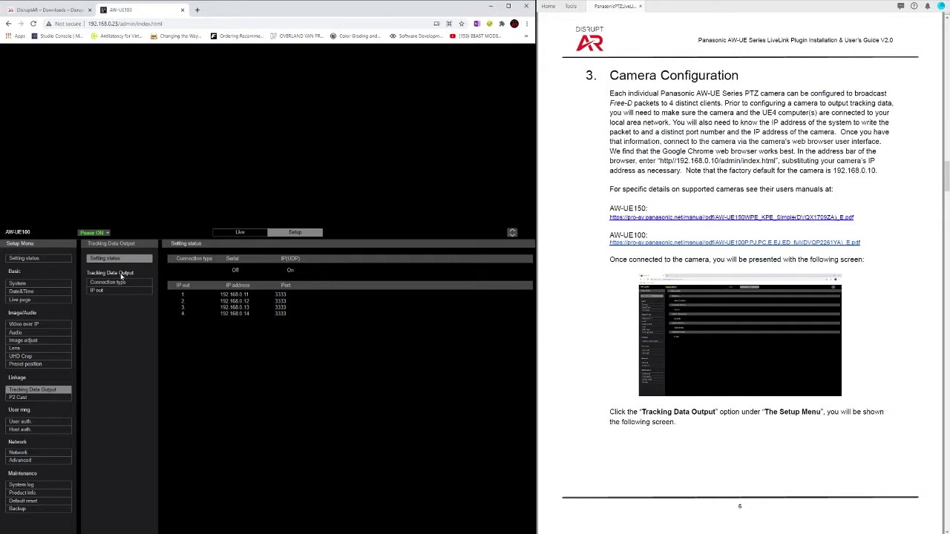
Step: Open the IP out client settings and check Client 2's address 192.168.0.12 and port 3333
click(110, 282)
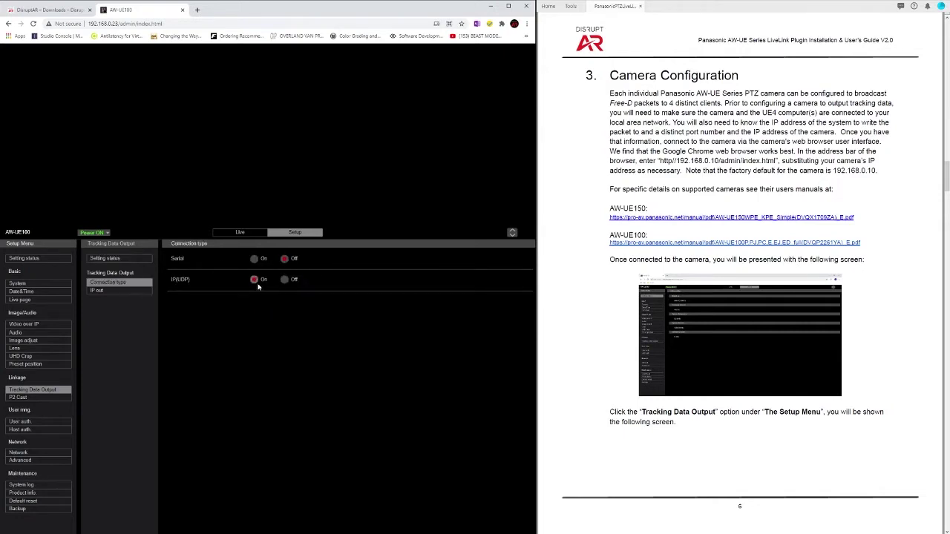
click(134, 292)
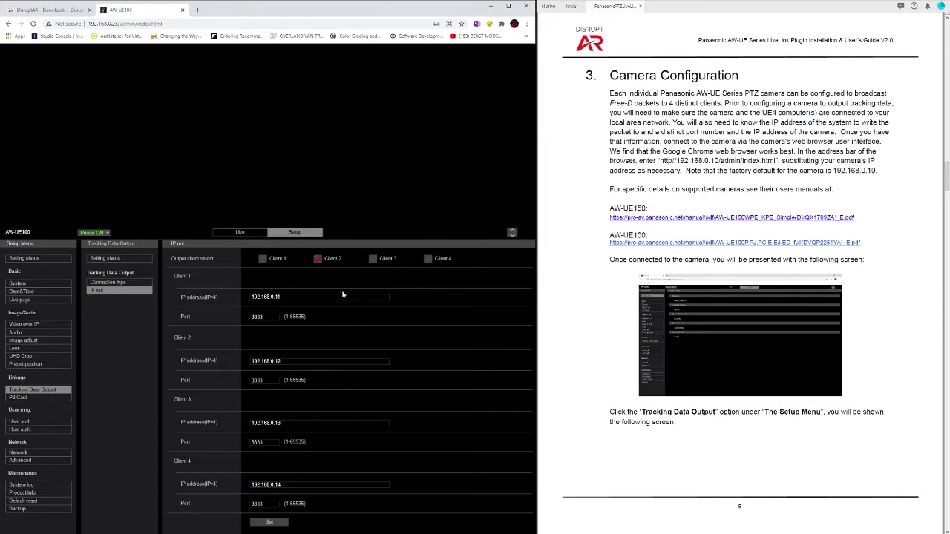
click(290, 361)
drag(291, 361, 248, 381)
click(272, 380)
drag(287, 361, 242, 364)
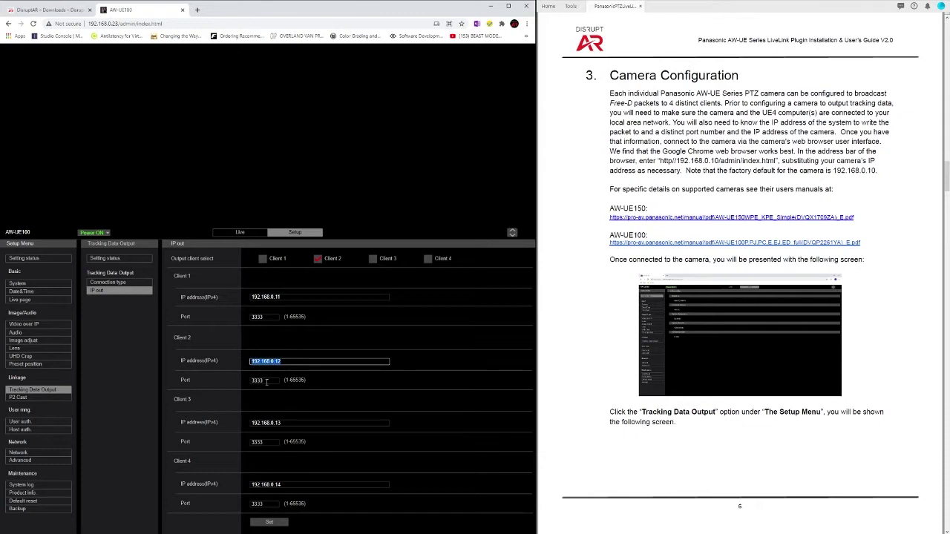
drag(268, 383, 230, 386)
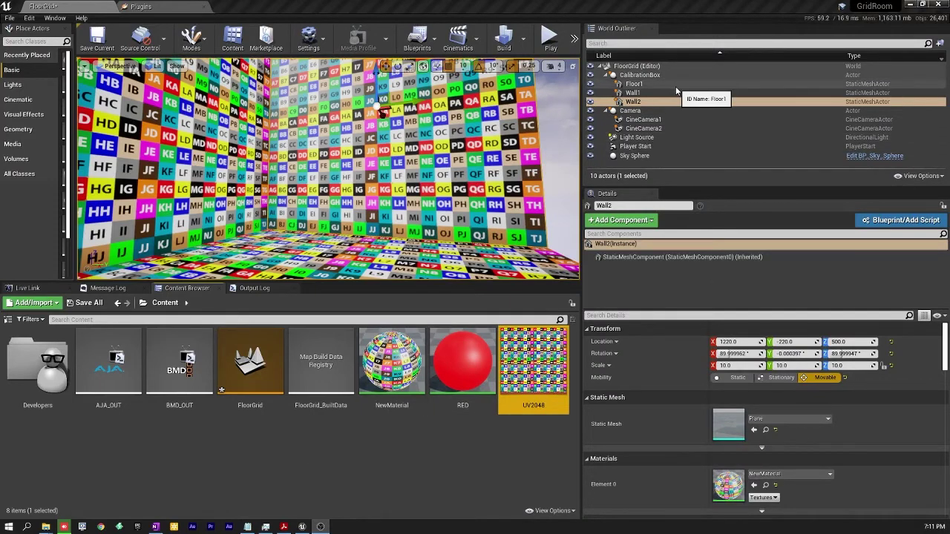
Step: Inspect Floor1, CineCamera1 and CineCamera2 in the World Outliner, then show the empty Live Link panel
click(649, 85)
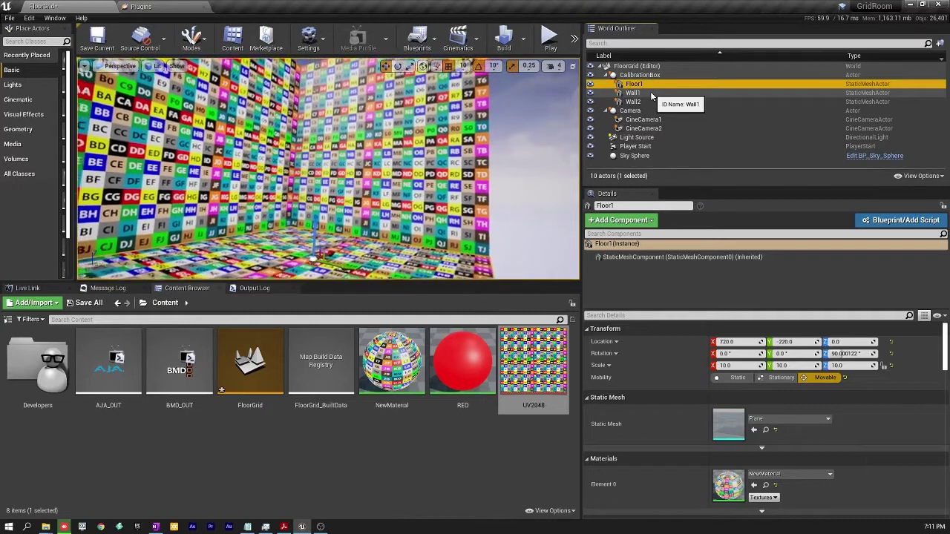
click(654, 120)
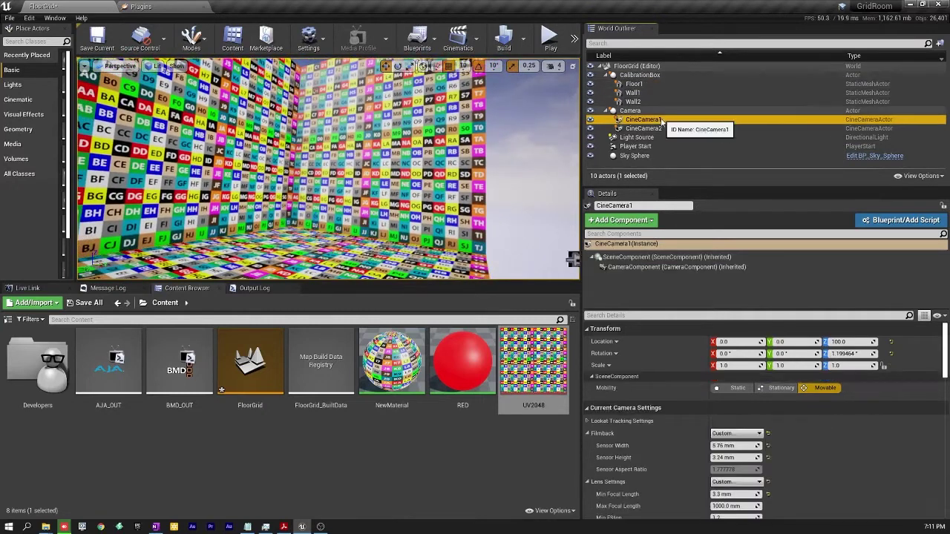
click(643, 128)
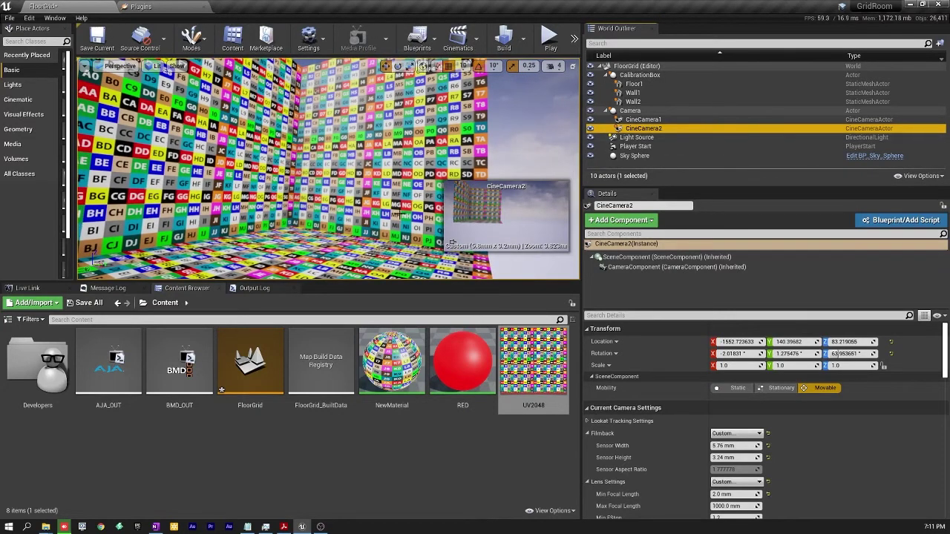
click(37, 288)
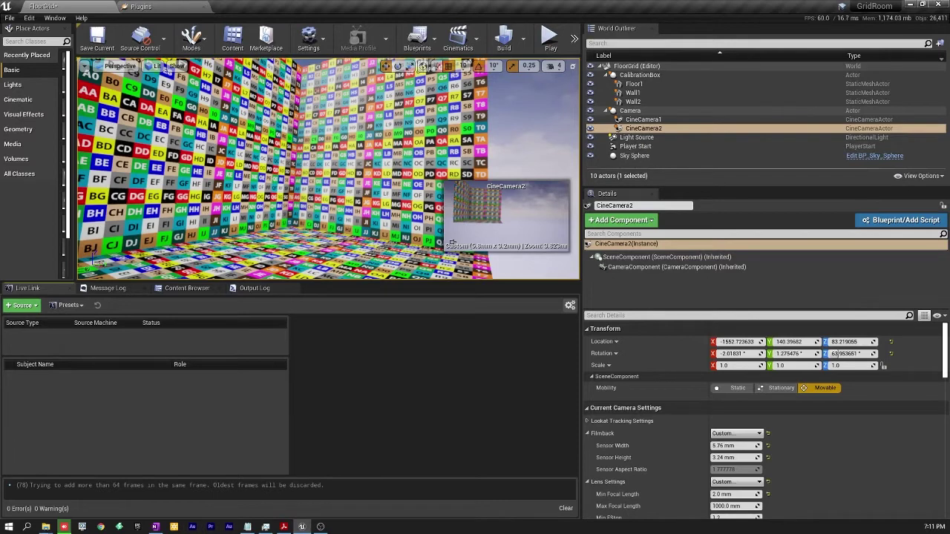
Step: Return to the plugin user guide and scroll back up to review its instructions
key(alt+Tab)
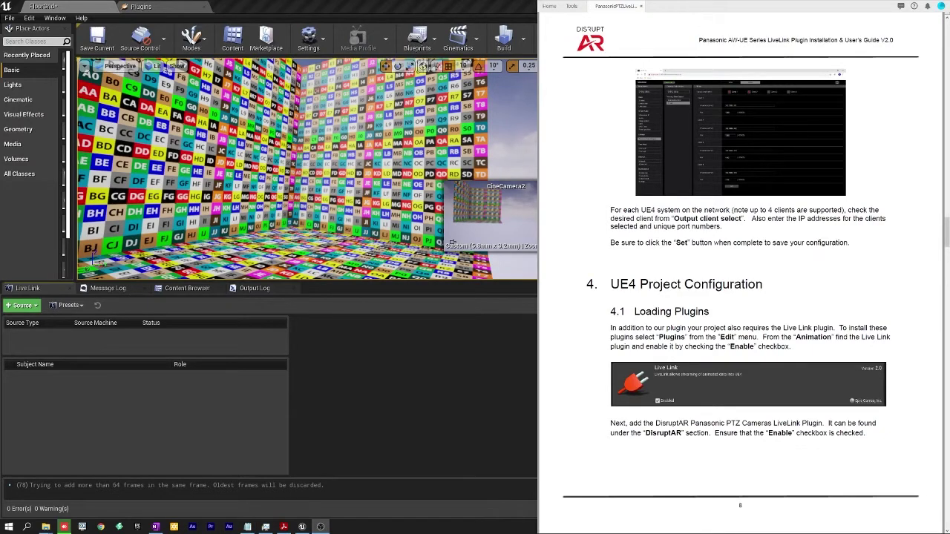
scroll(743, 282, up, 5)
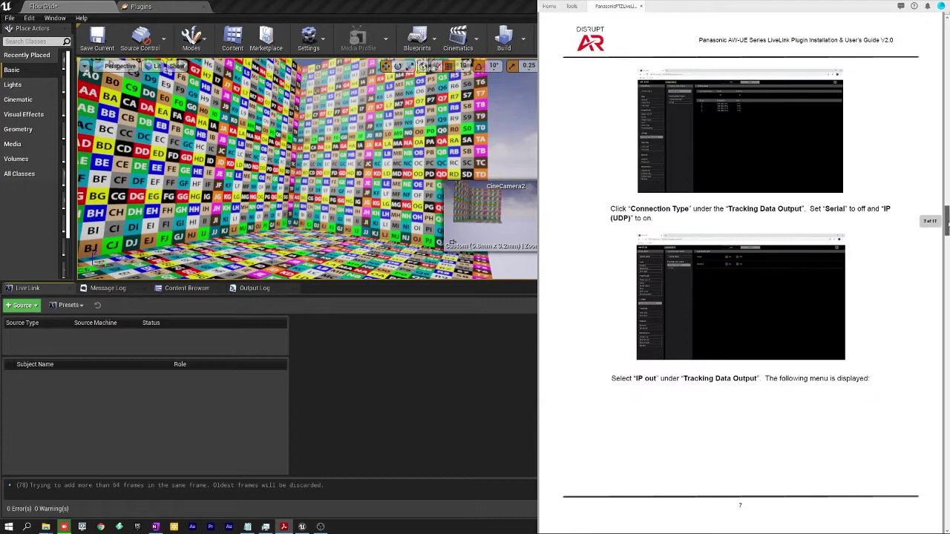
drag(947, 222, 945, 275)
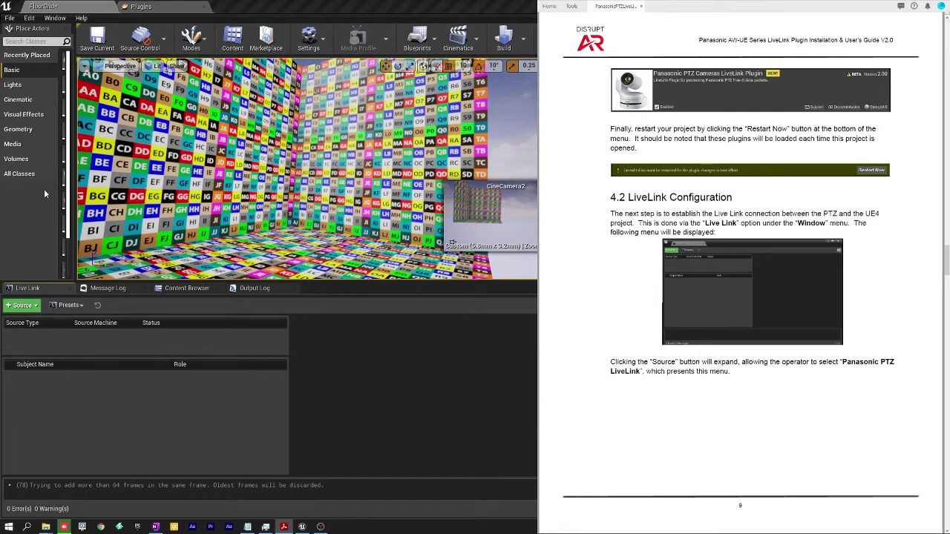
Step: Enable the beta Panasonic PTZ Cameras LiveLink Plugin in the DisruptAR category and restart the editor
click(29, 17)
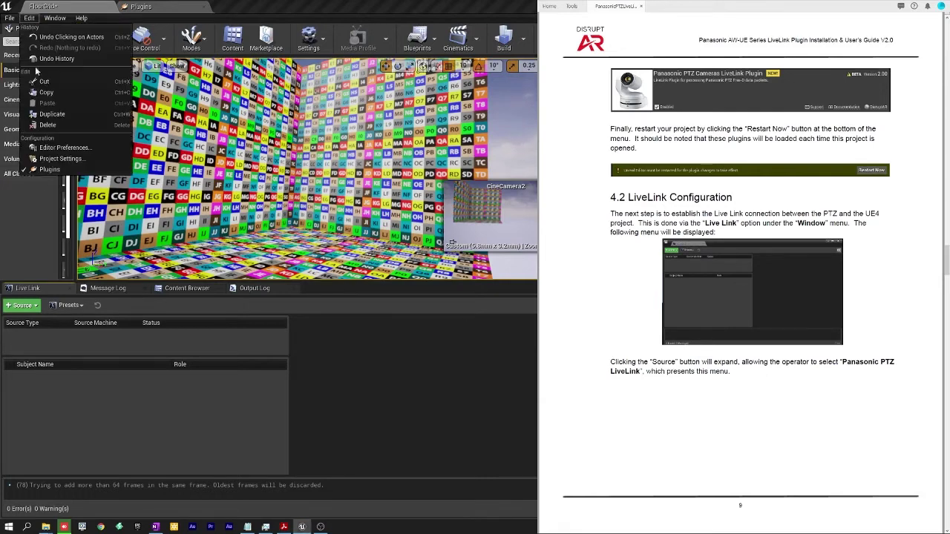
click(49, 169)
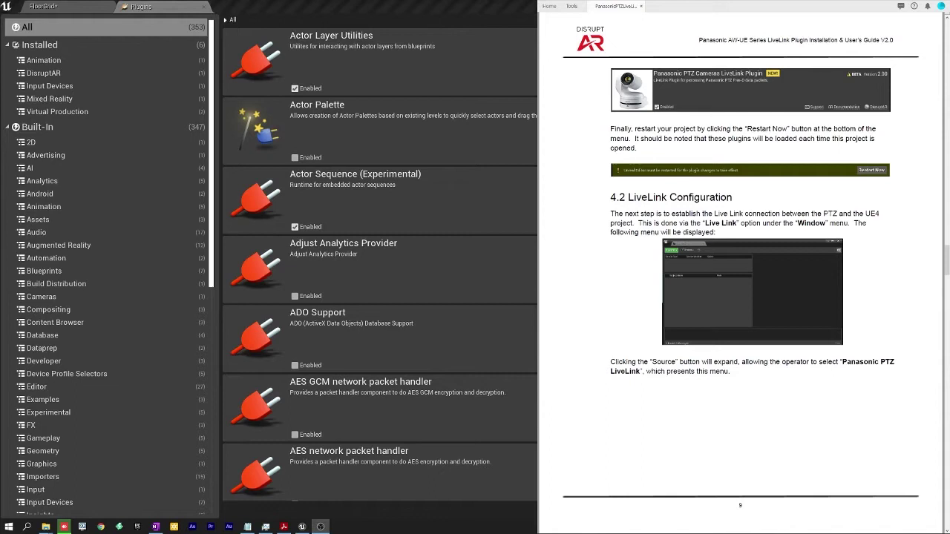
click(52, 207)
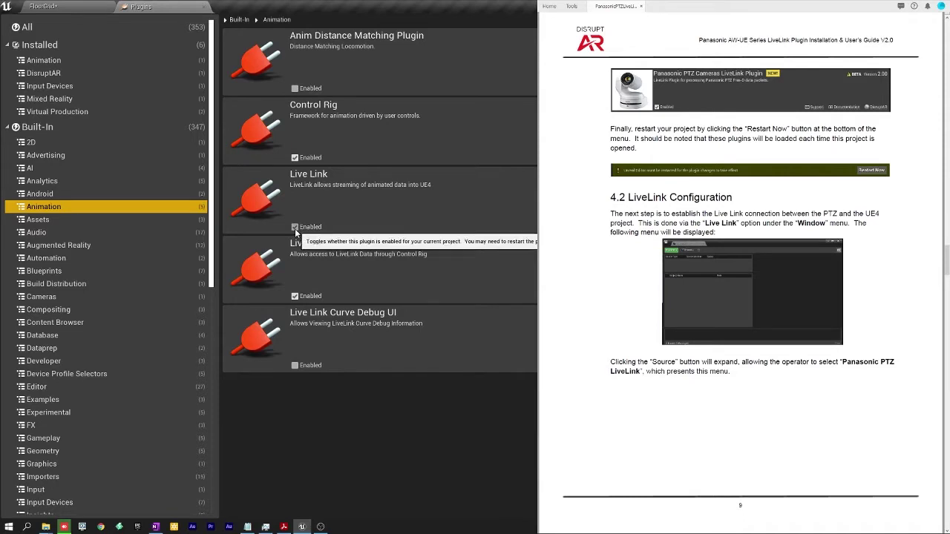
click(62, 74)
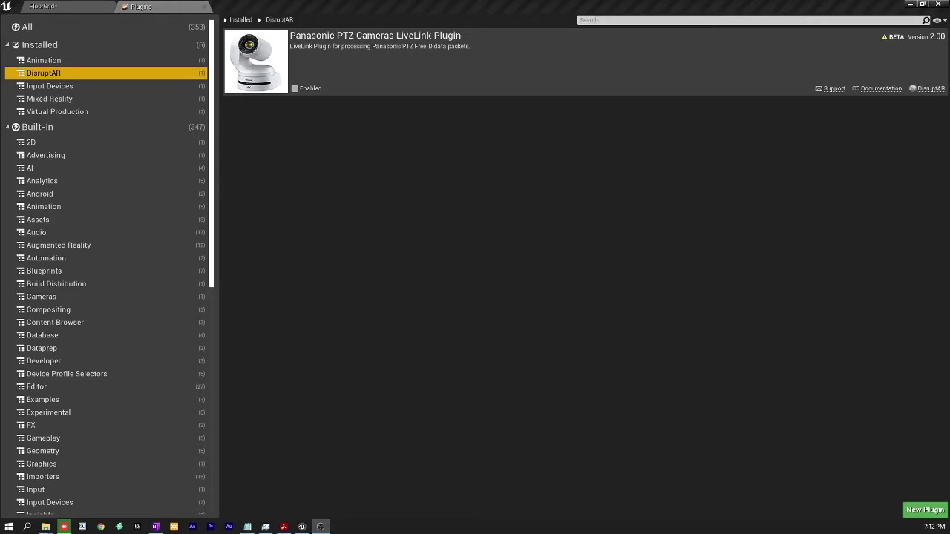
click(296, 88)
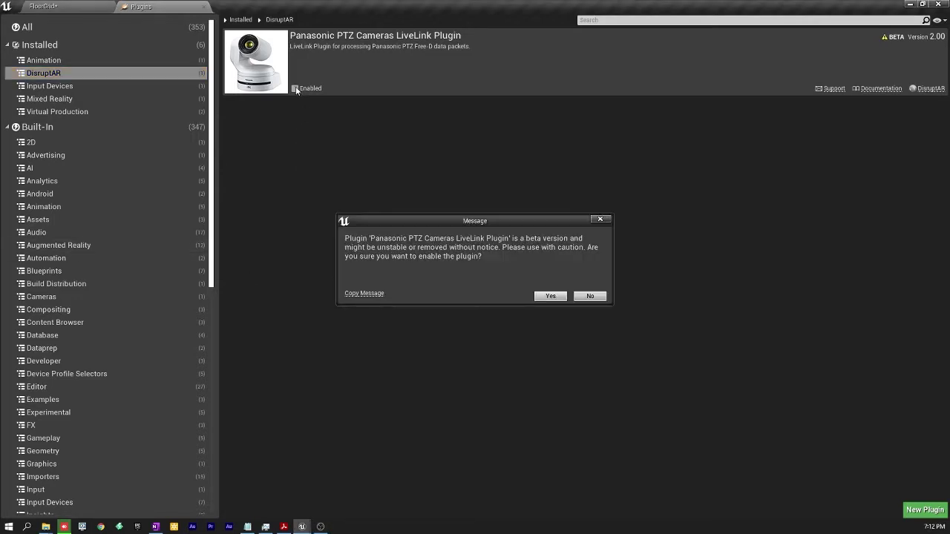
click(550, 296)
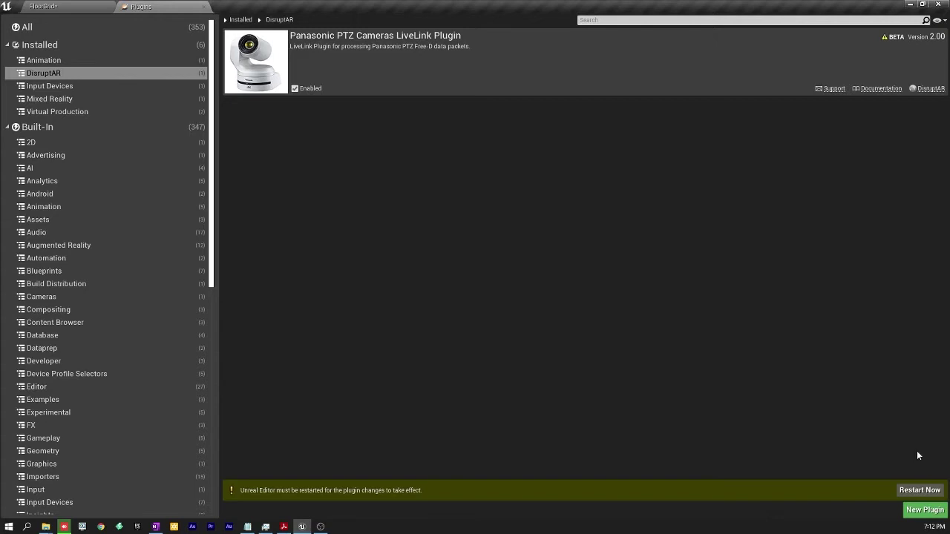
click(920, 491)
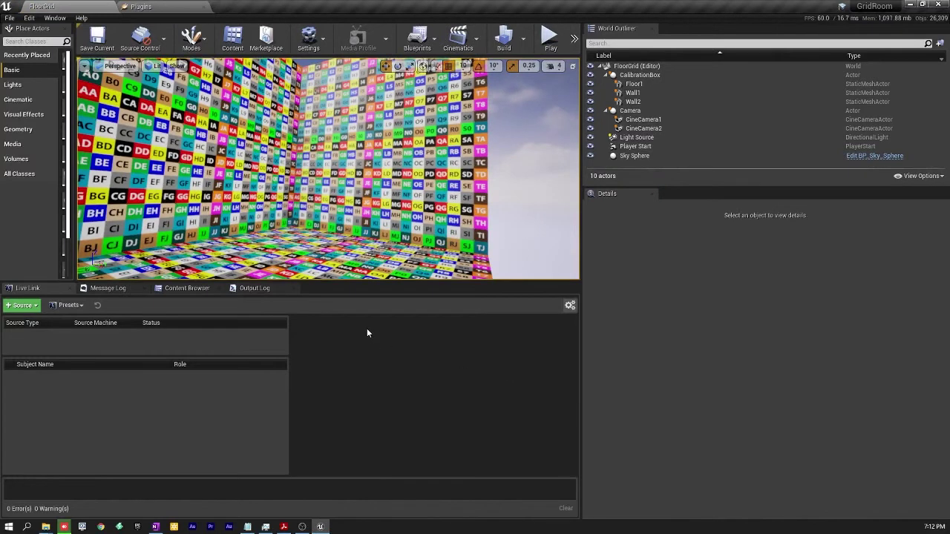
Step: Confirm the Installed and Built-In Animation Live Link plugins are enabled, then return to FloorGrid
click(29, 18)
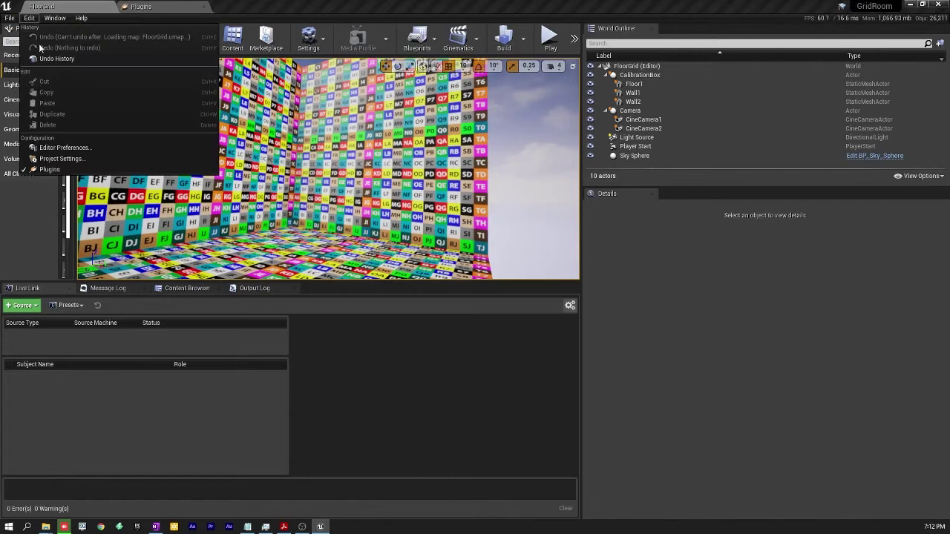
click(60, 169)
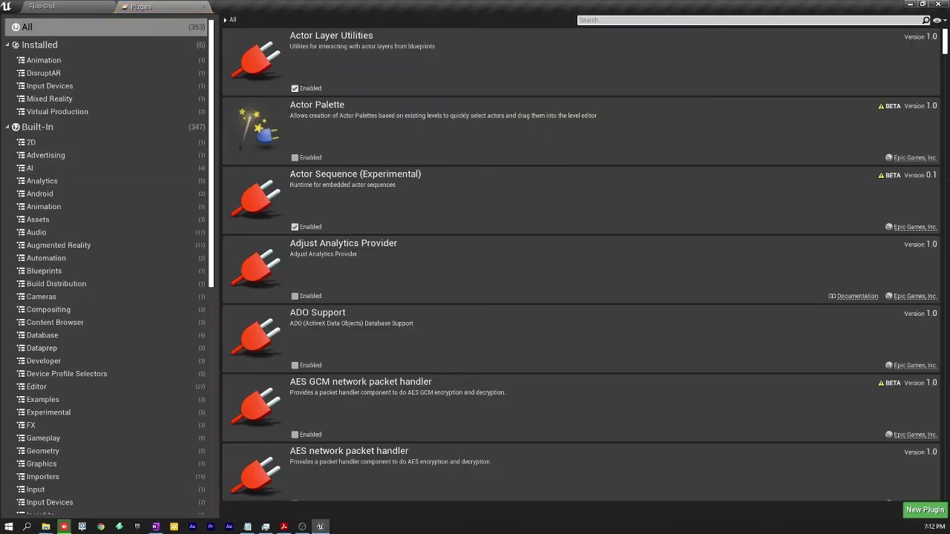
click(63, 74)
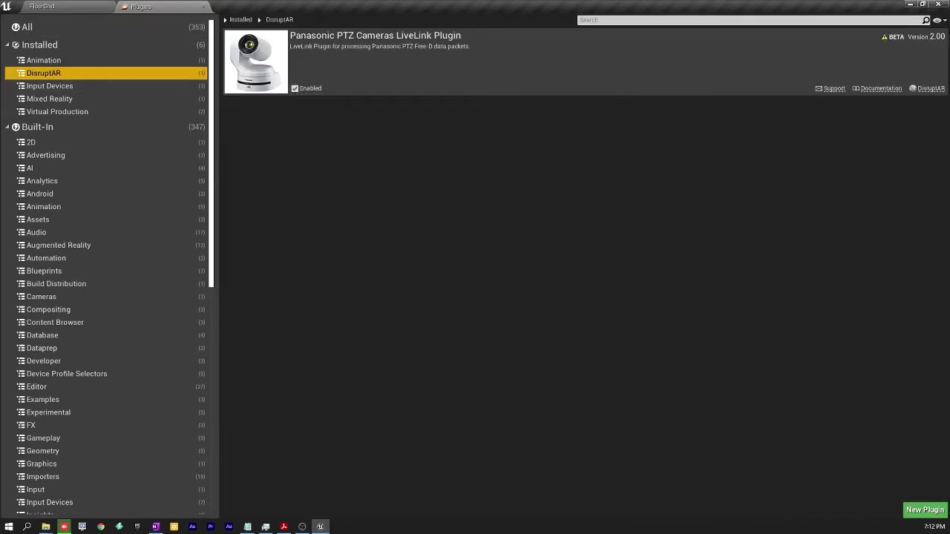
click(37, 61)
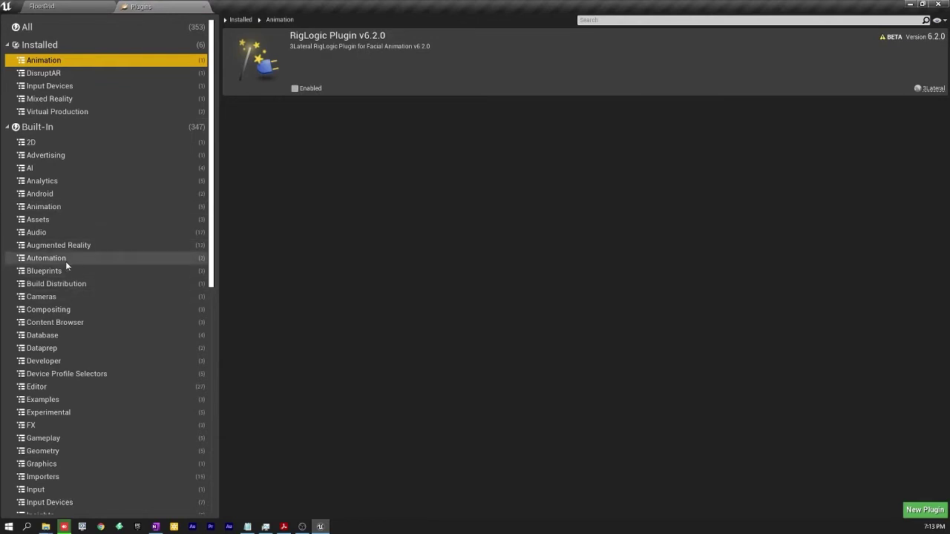
click(65, 206)
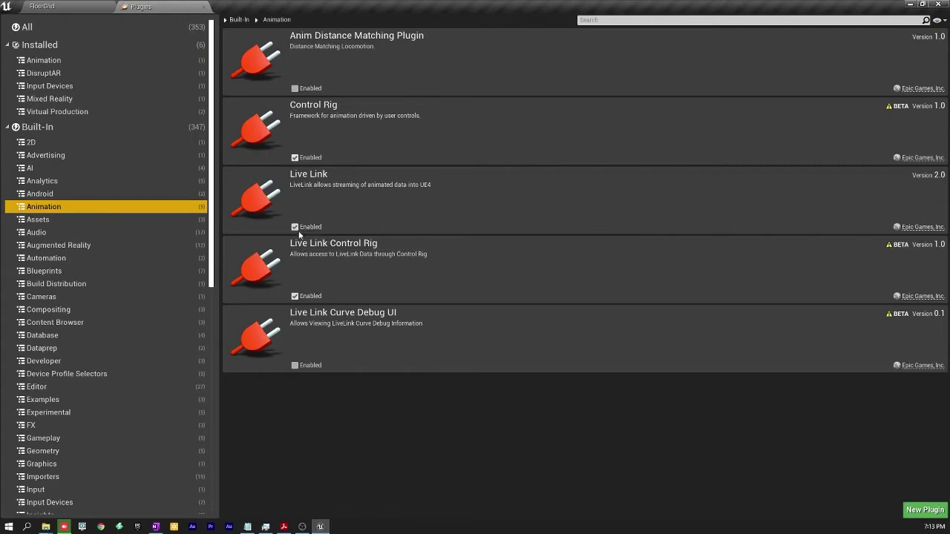
click(95, 7)
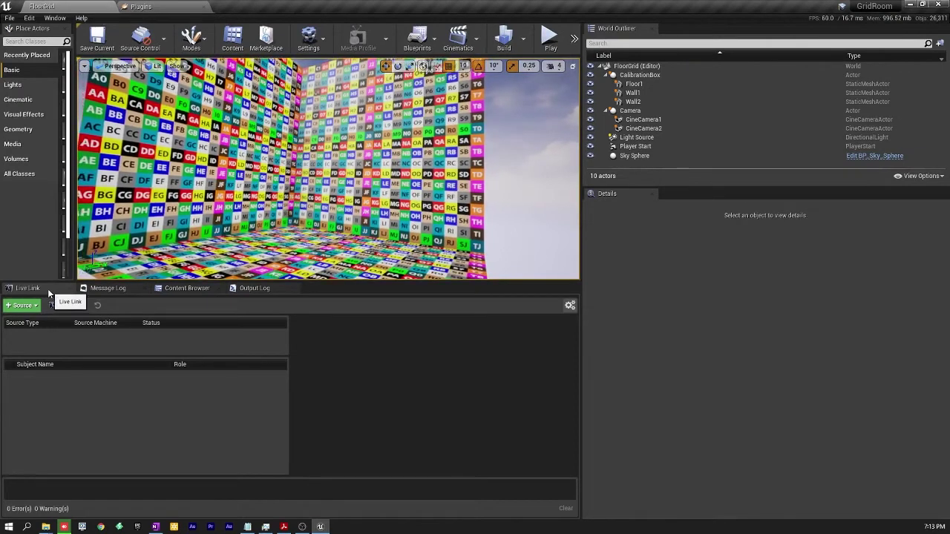
Step: Open the Live Link streaming manager from Window and dock its tab ahead of Message Log
click(54, 18)
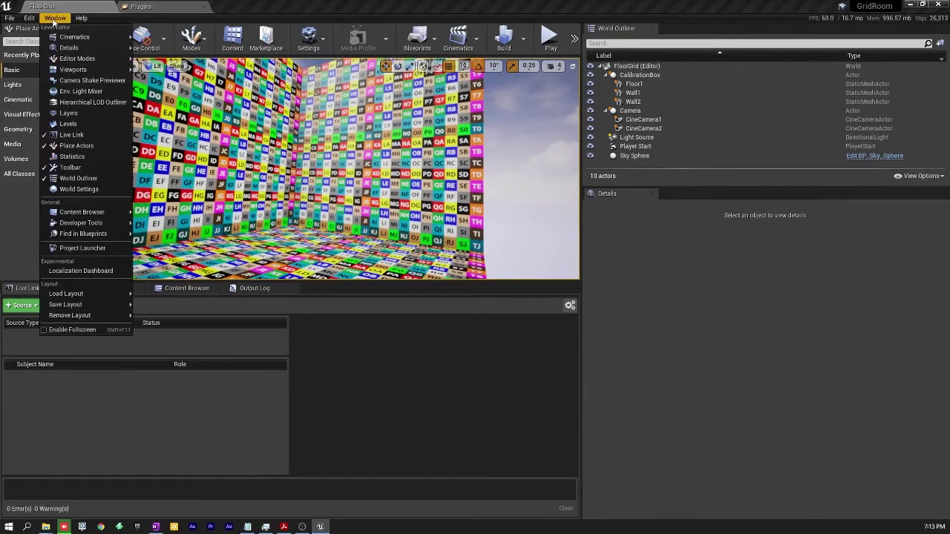
click(69, 136)
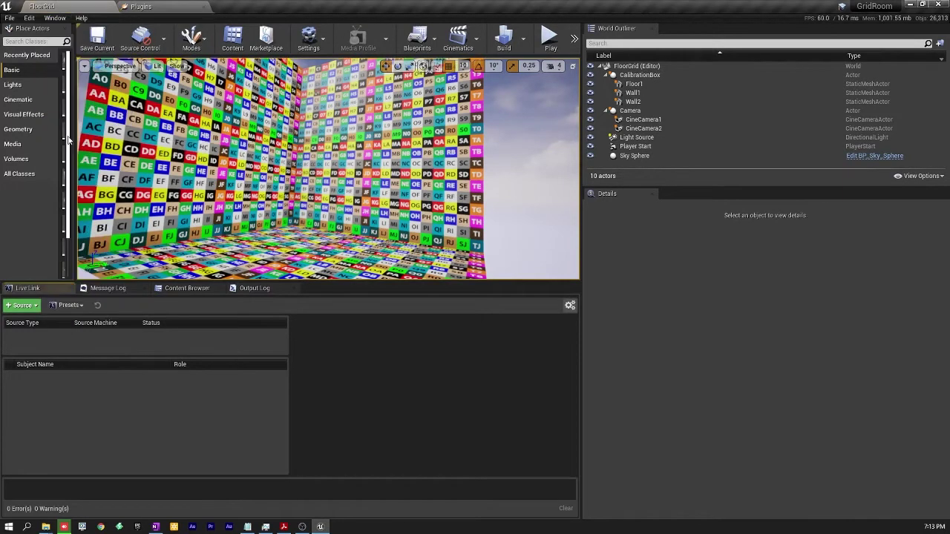
click(69, 289)
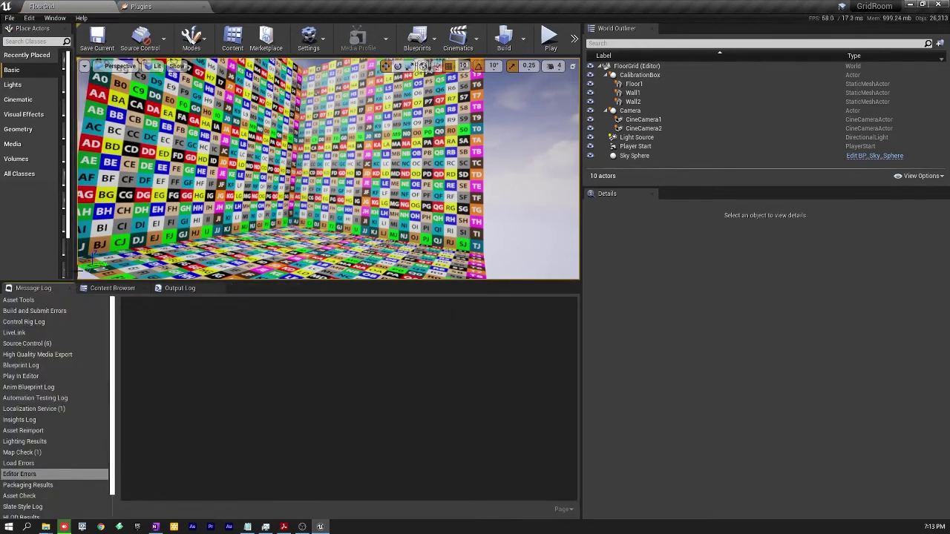
click(55, 18)
click(74, 135)
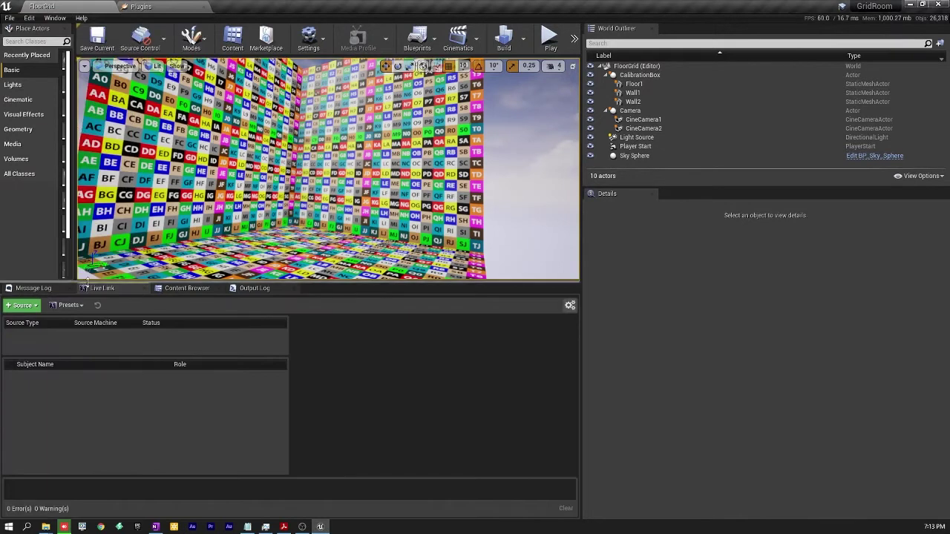
drag(94, 290, 30, 292)
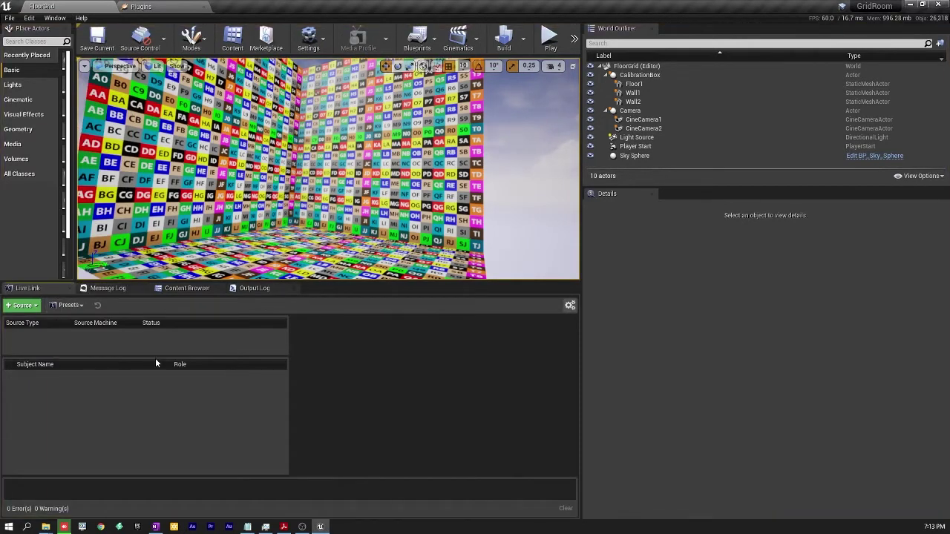
Step: Add and connect a Panasonic PTZ LiveLink source using AW-UE100_v3, then select subject 192.168.0.12:3333
click(29, 308)
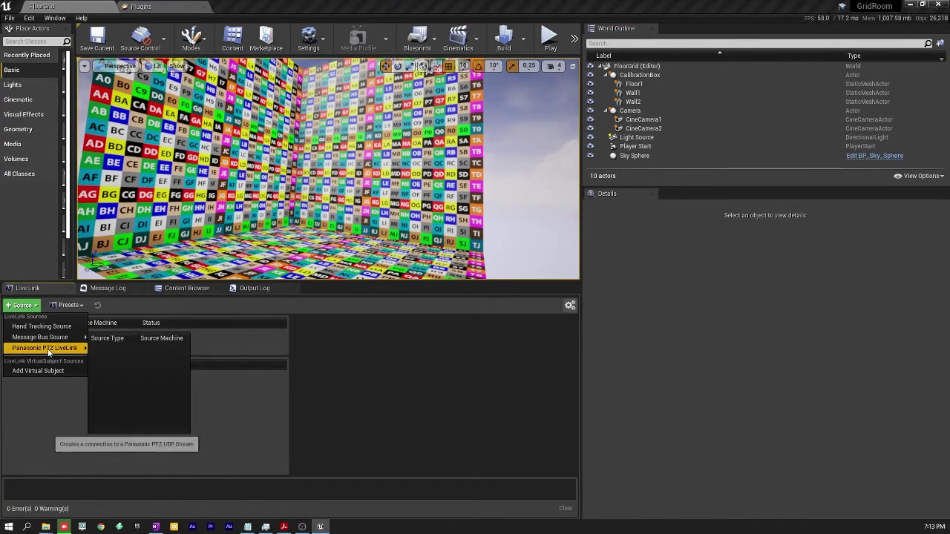
mouse_move(49, 352)
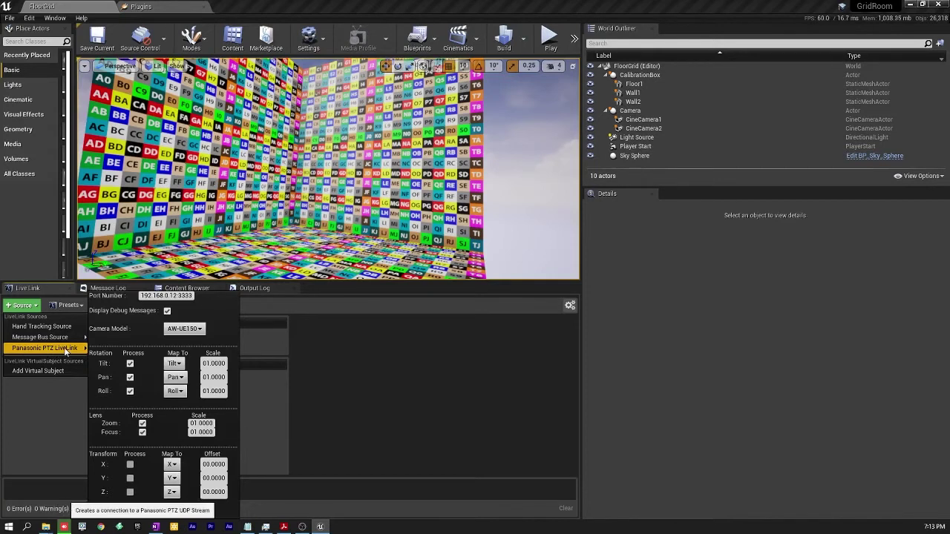
click(178, 329)
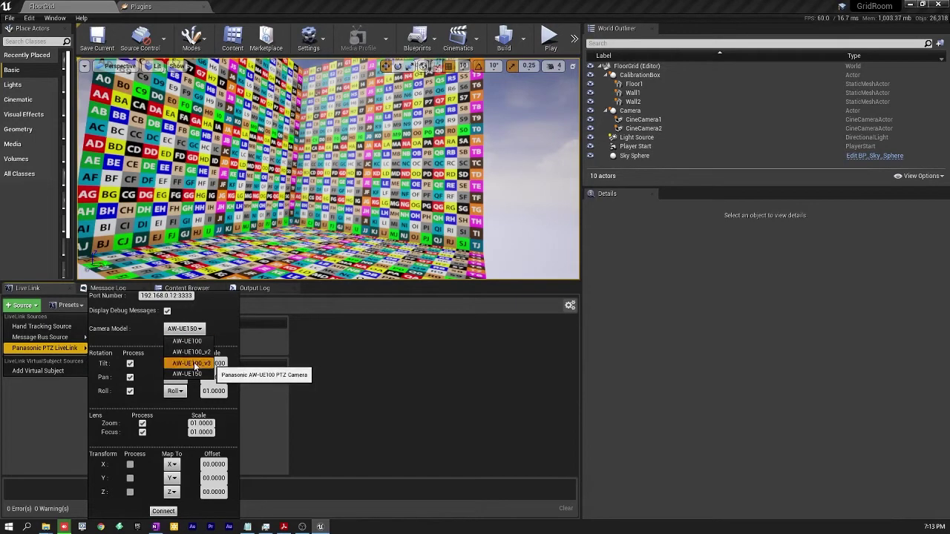
click(194, 363)
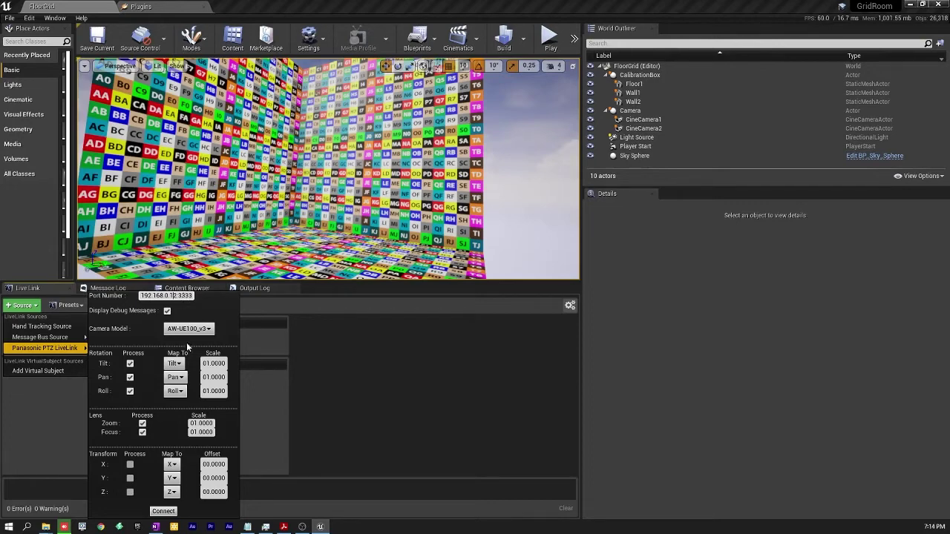
click(163, 512)
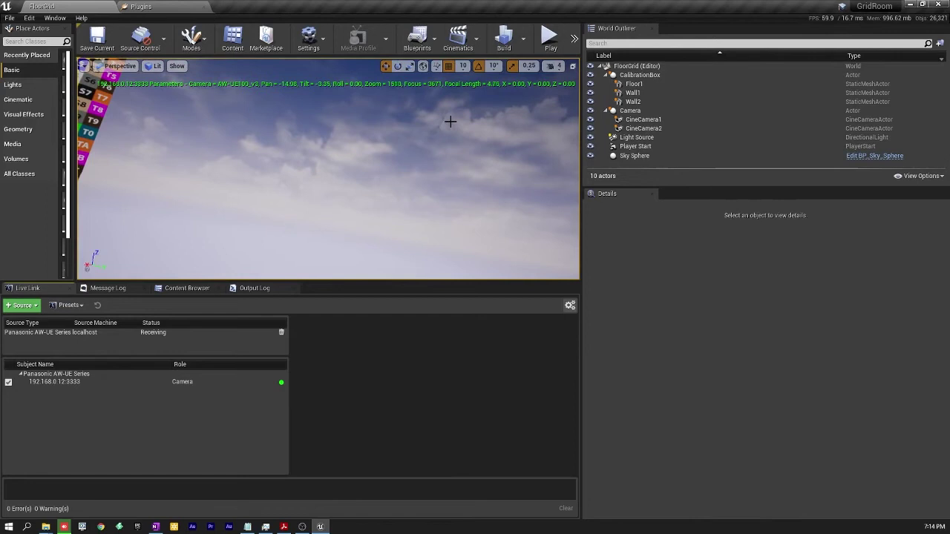
click(191, 382)
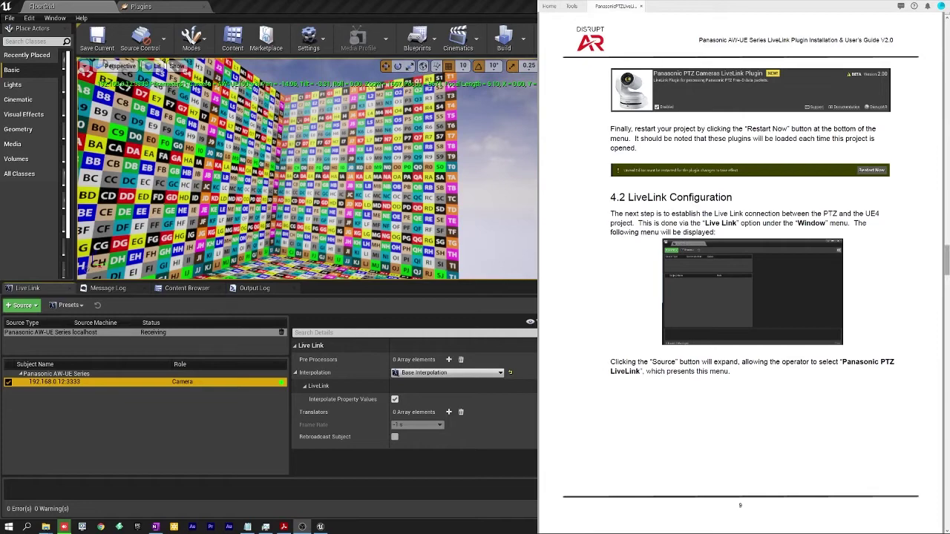
drag(947, 275, 948, 302)
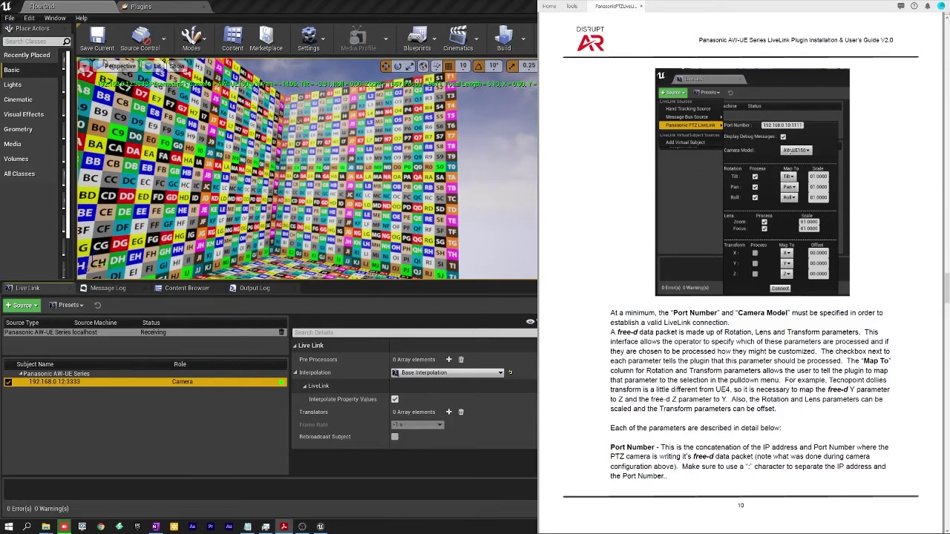
click(790, 152)
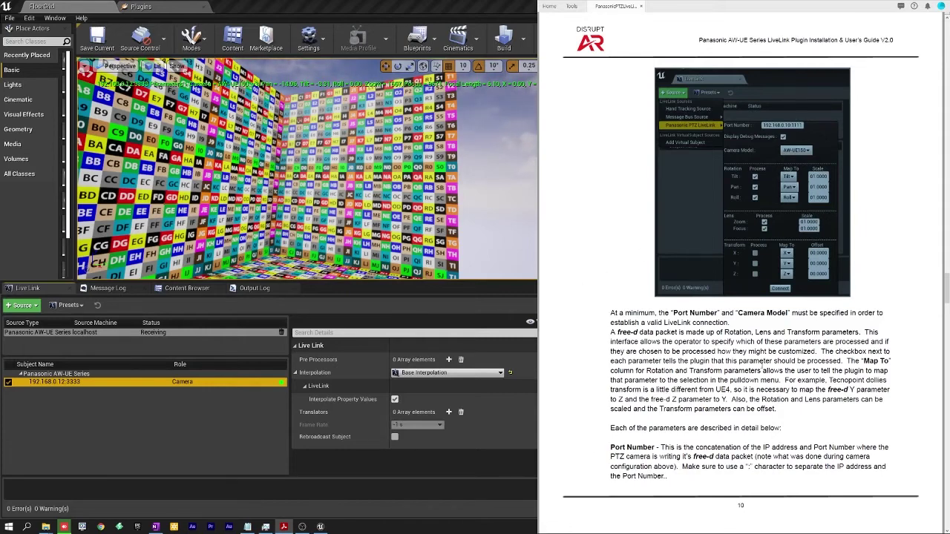
scroll(762, 365, down, 3)
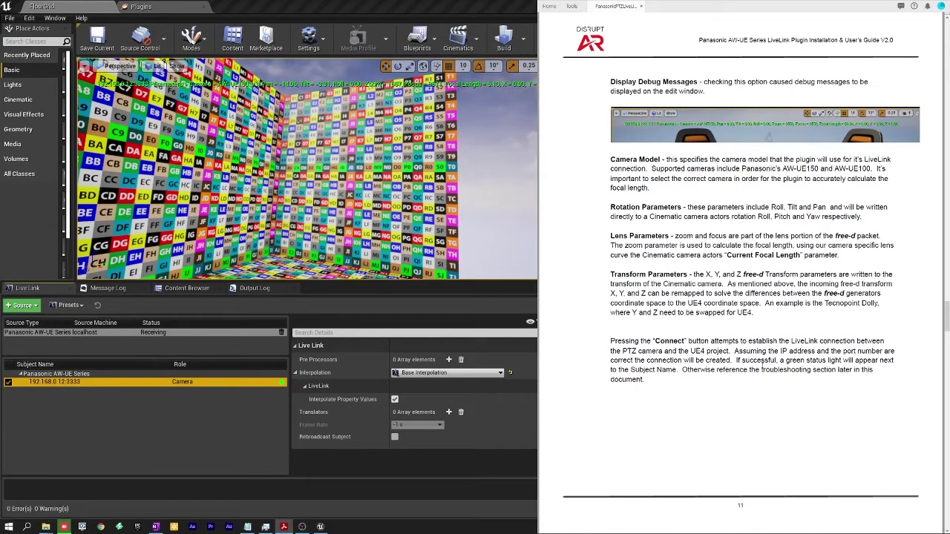
scroll(763, 365, down, 3)
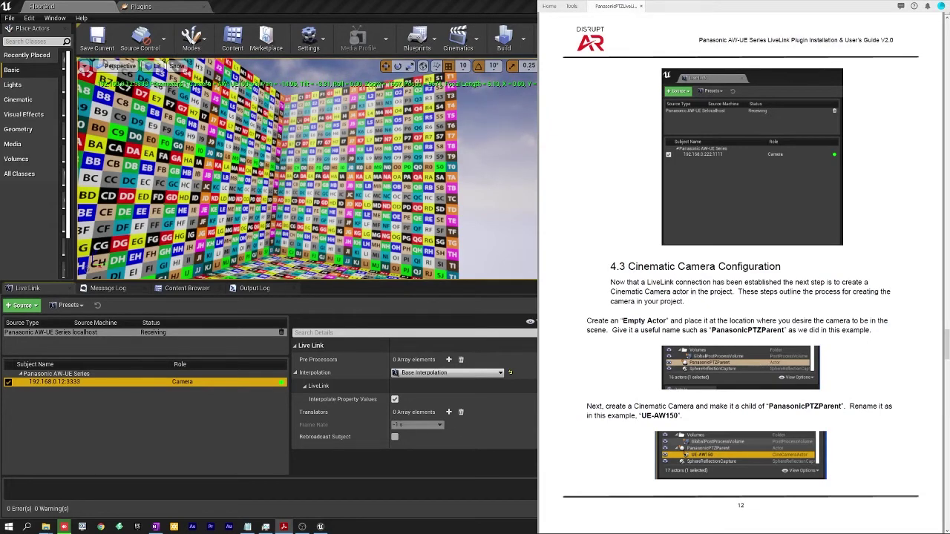
click(302, 527)
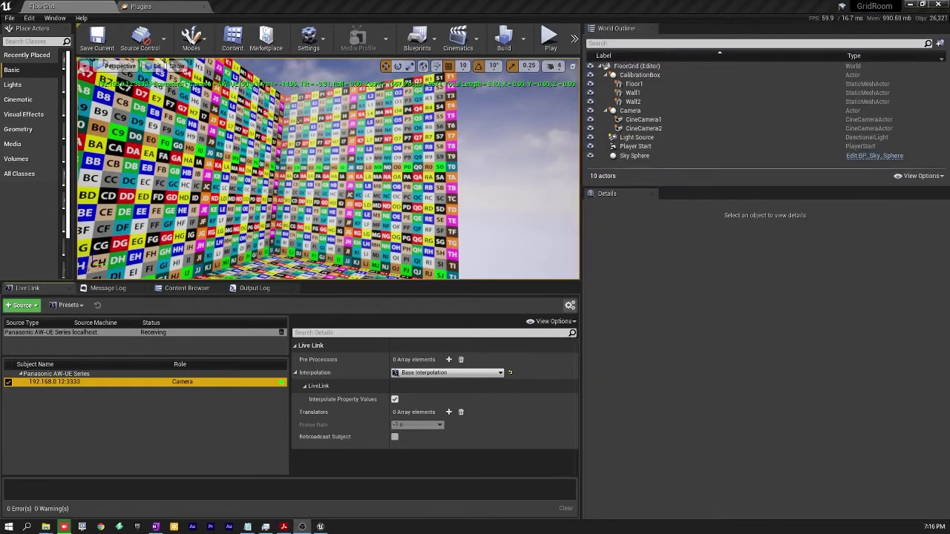
Step: List the Cinematic actors in a widened Place Actors panel, then view CineCamera1's CameraComponent details
click(23, 99)
drag(77, 100, 147, 100)
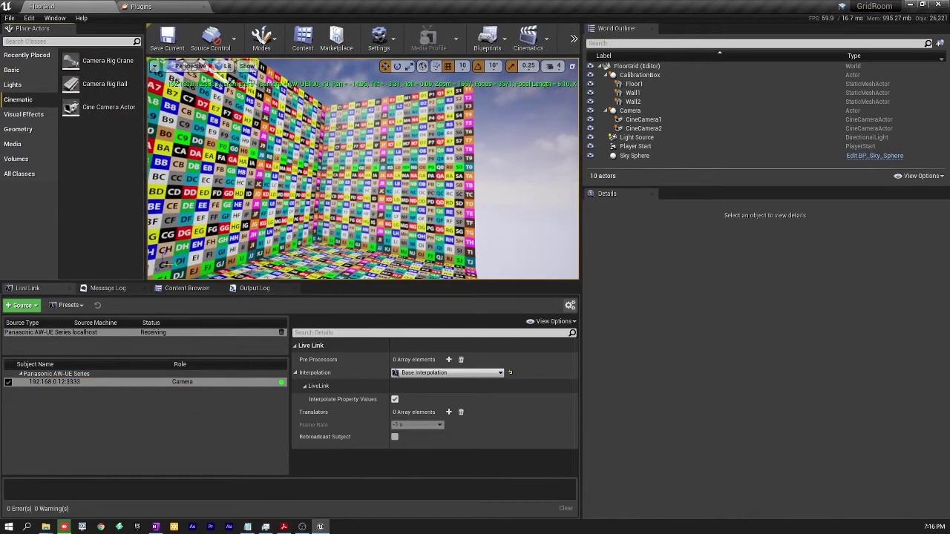
click(646, 120)
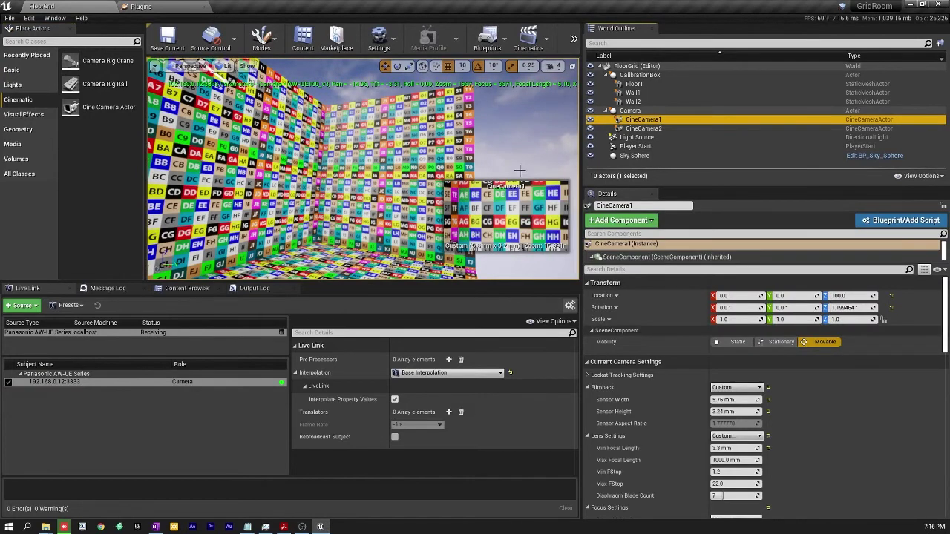
click(657, 271)
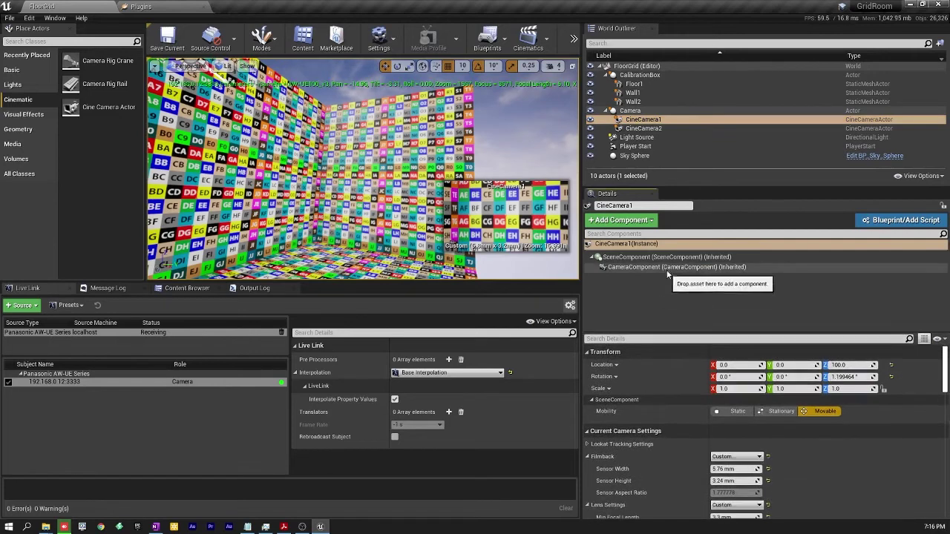
click(668, 268)
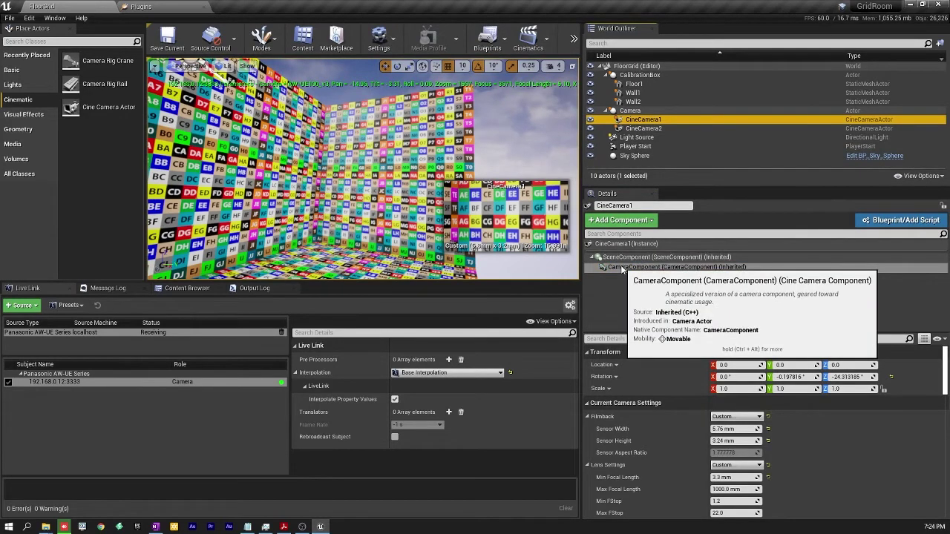
Step: Add a Live Link Controller component to CineCamera1 driven by subject 192.168.0.12:3333
click(624, 221)
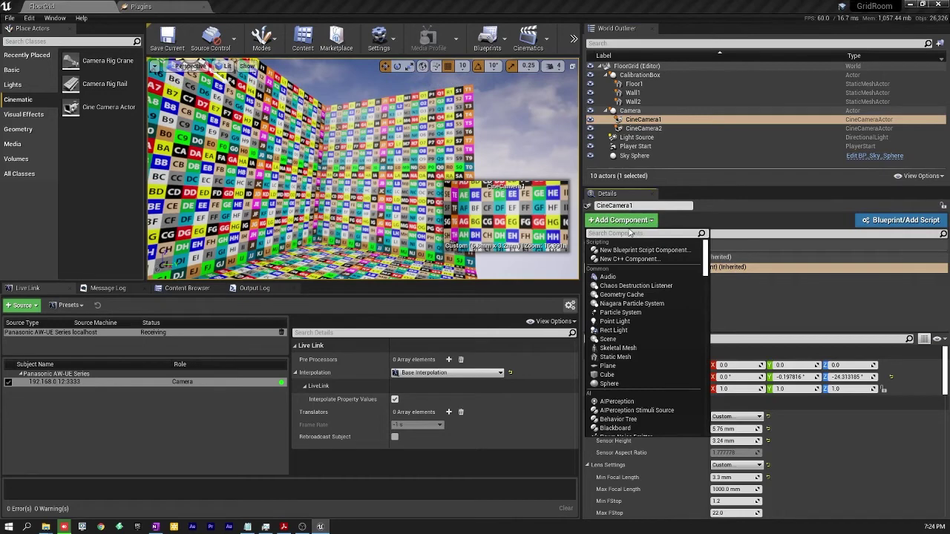
text(live)
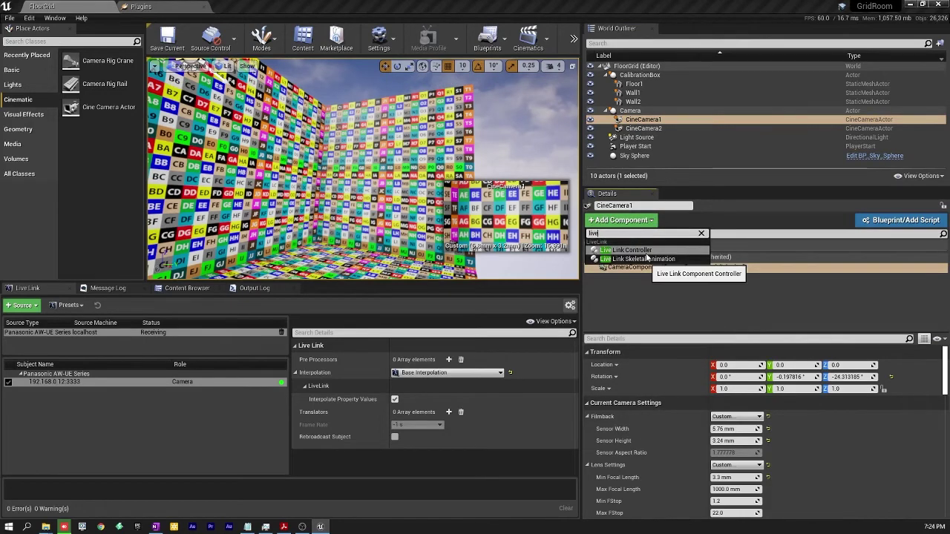
click(628, 250)
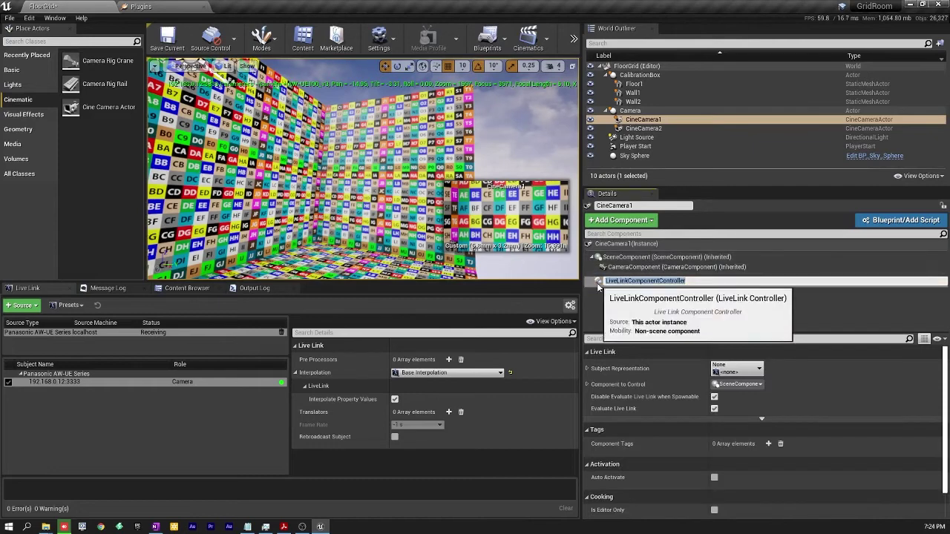
key(Return)
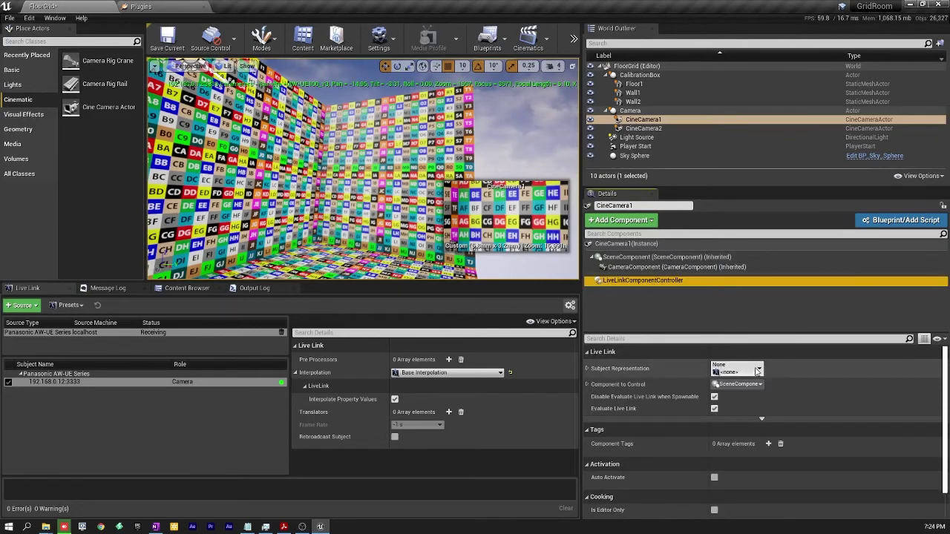
click(744, 373)
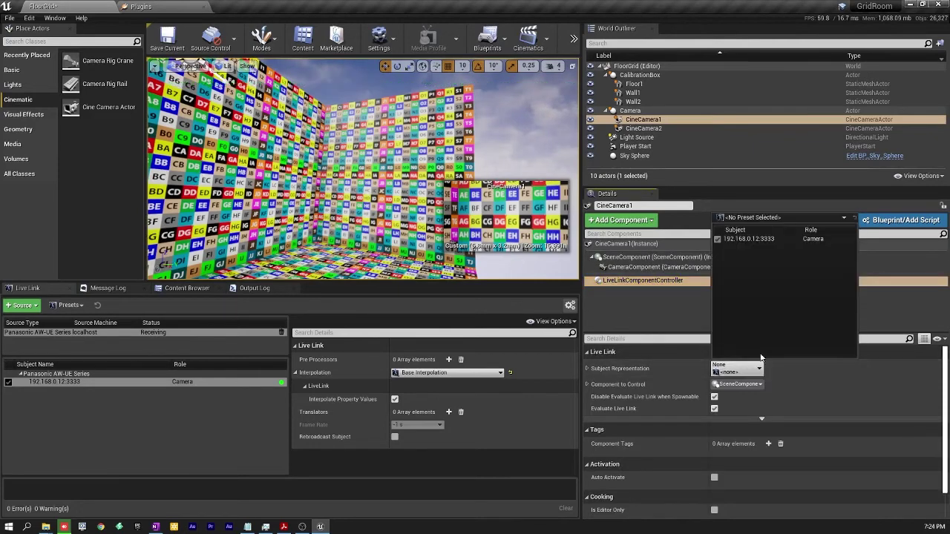
click(765, 240)
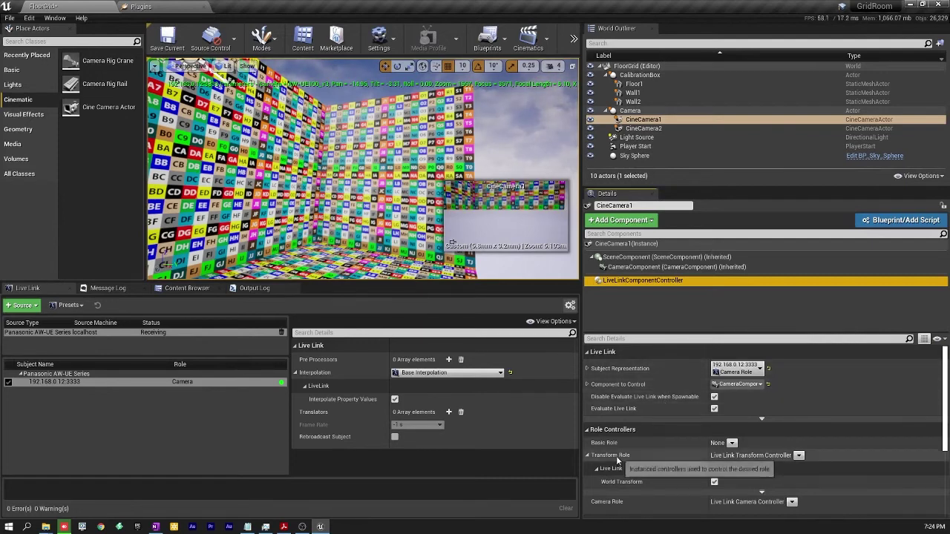
Step: Collapse and re-expand the Transform Role settings to reveal Live Link > World Transform
click(588, 455)
scroll(628, 430, down, 2)
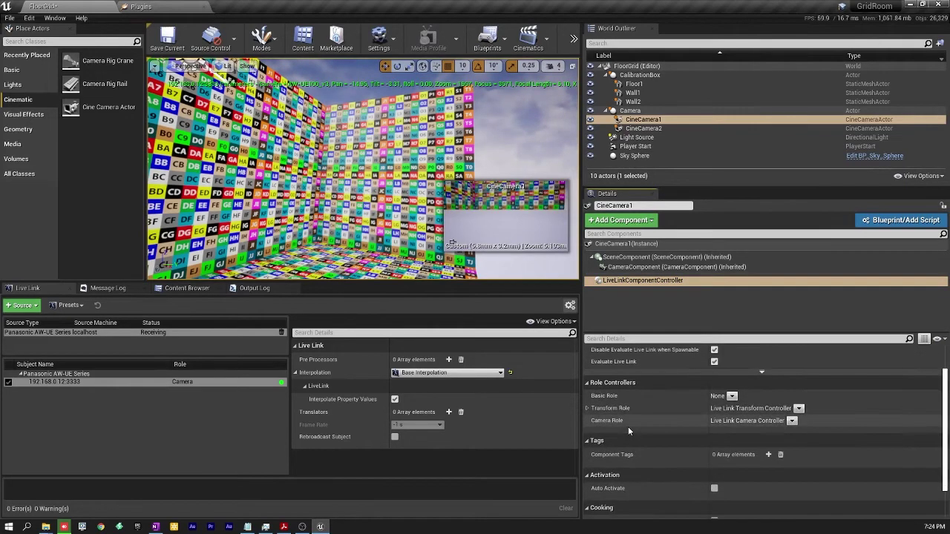
scroll(628, 427, up, 2)
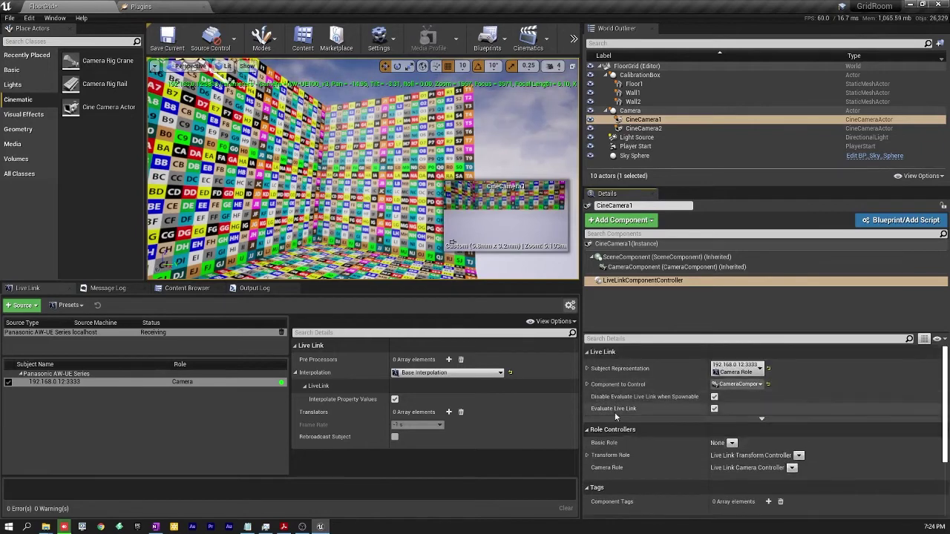
click(587, 456)
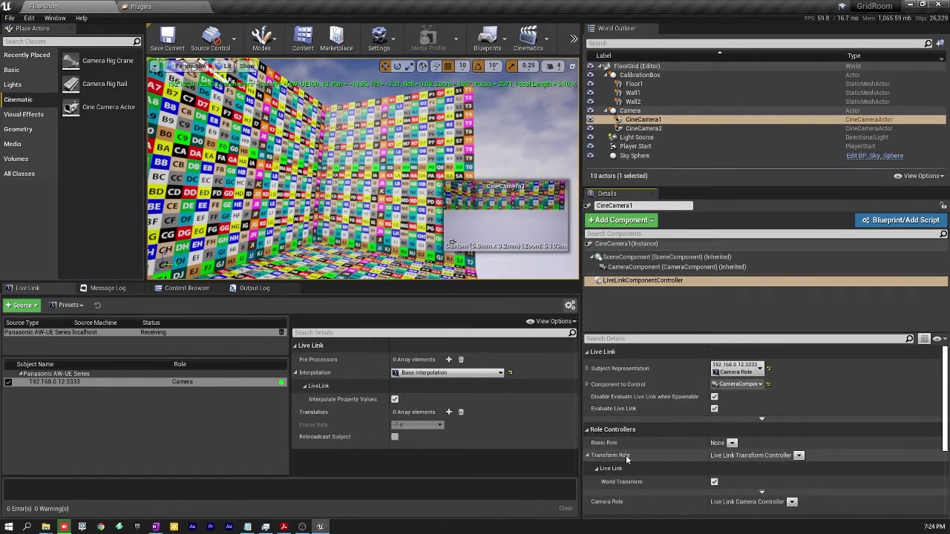
scroll(616, 455, down, 4)
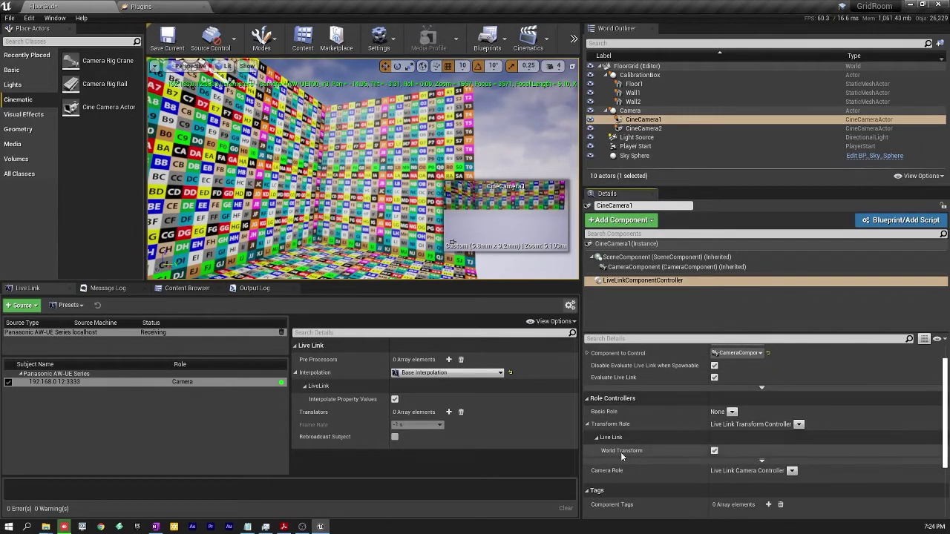
Step: Uncheck World Transform in the LiveLinkComponentController's Transform Role settings
click(715, 451)
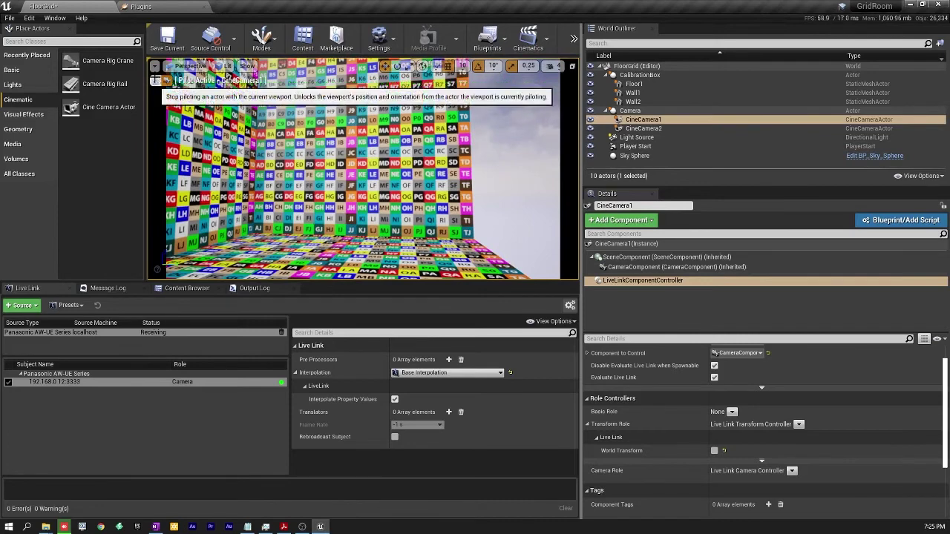
Step: Stop piloting CineCamera1 and view through CineCamera2 in the viewport
click(157, 80)
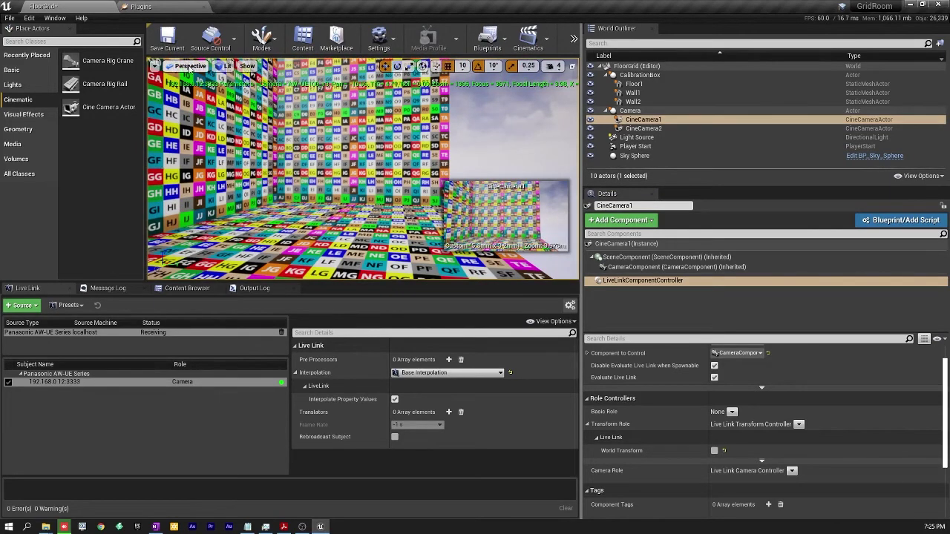
click(190, 66)
click(199, 185)
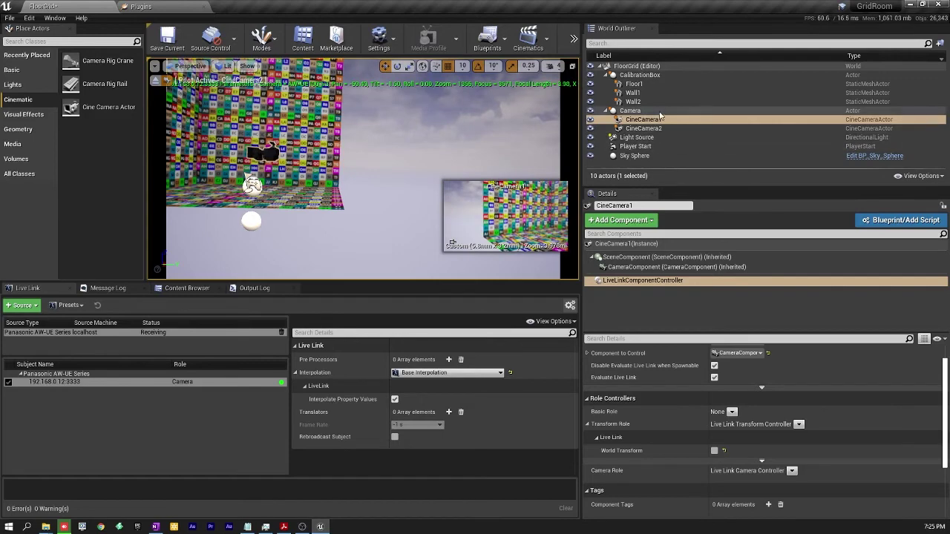
Step: Set Location Z to 0 on both the Camera parent actor and CineCamera1
click(637, 110)
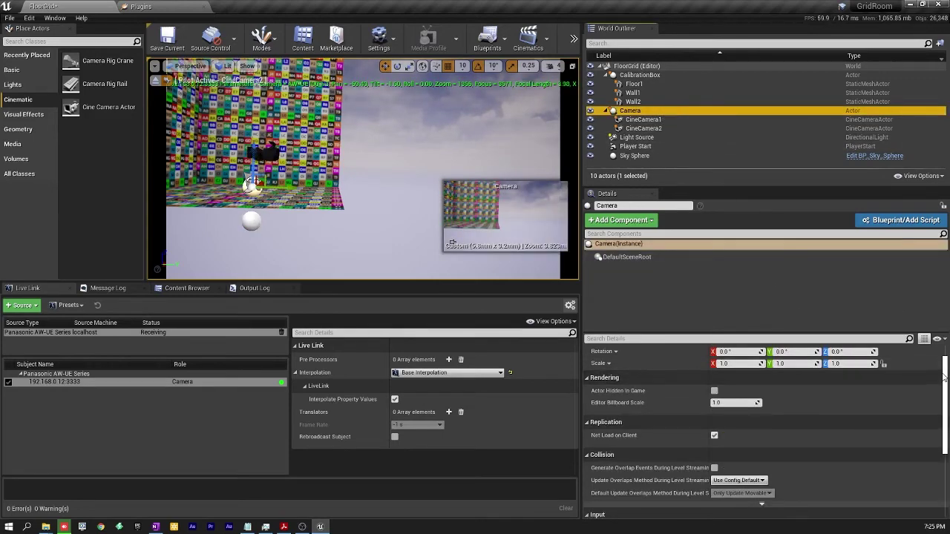
scroll(943, 379, up, 1)
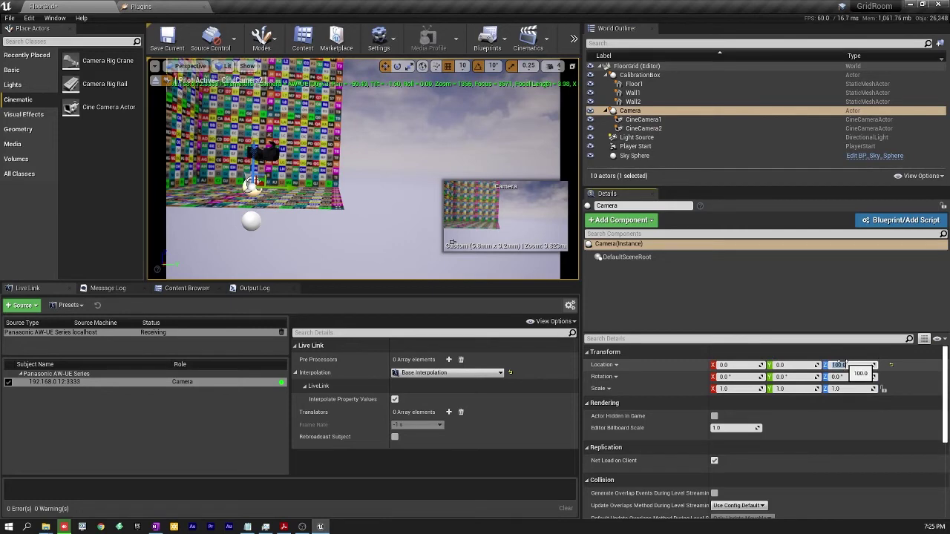
text(0)
key(Return)
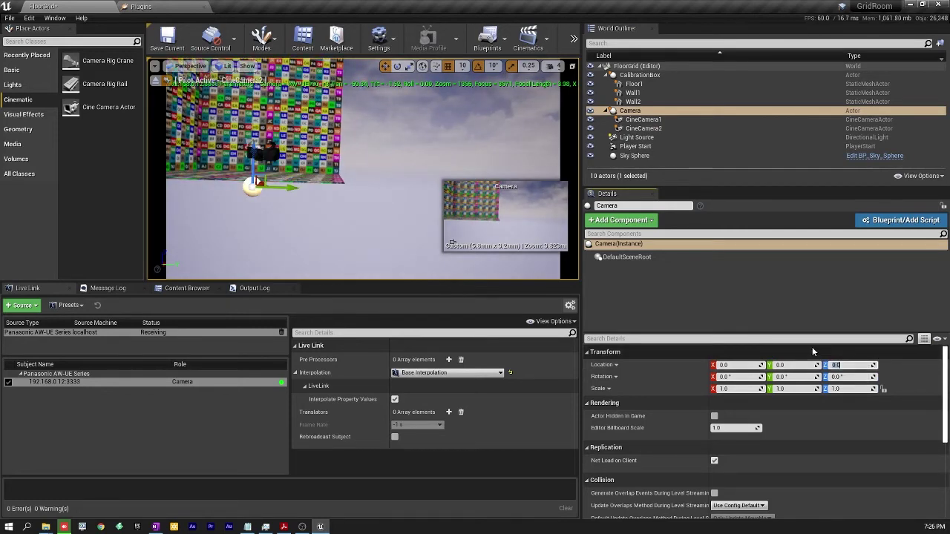
click(673, 121)
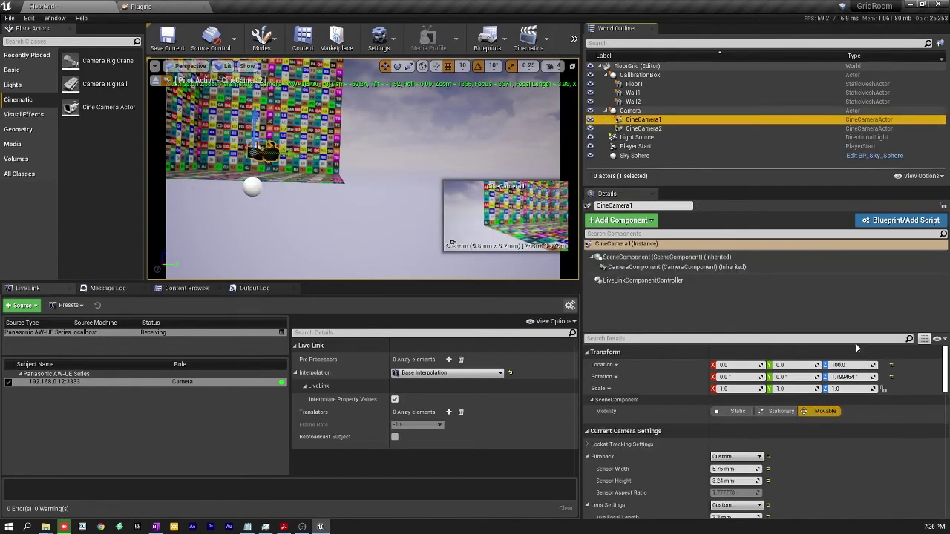
click(857, 365)
text(0)
key(Return)
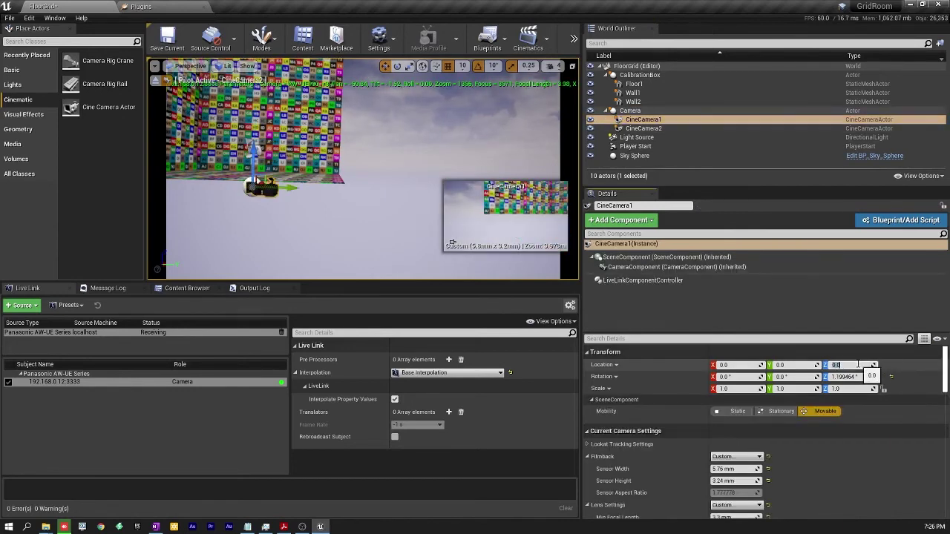
Step: Check CineCamera2's transform, reselect CineCamera1, and bring up the plugin's PDF guide
click(698, 128)
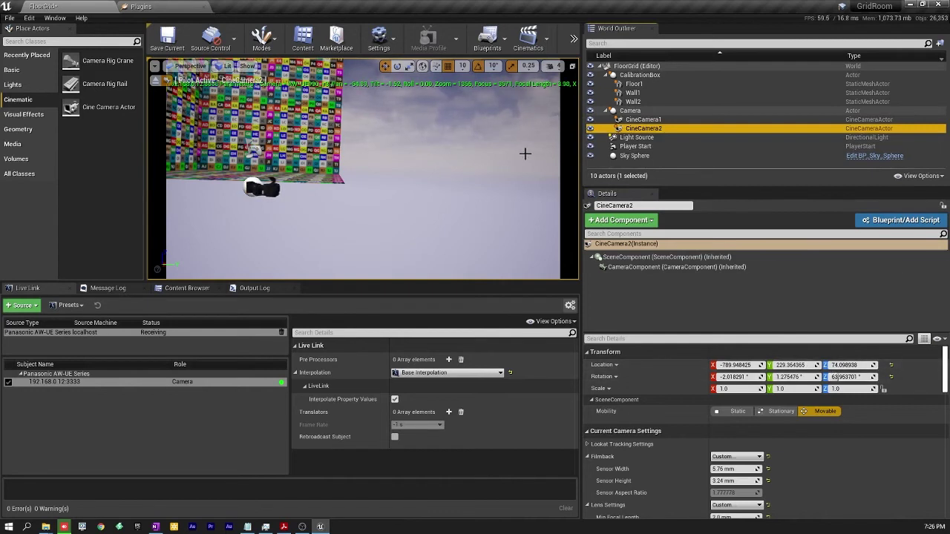
click(653, 119)
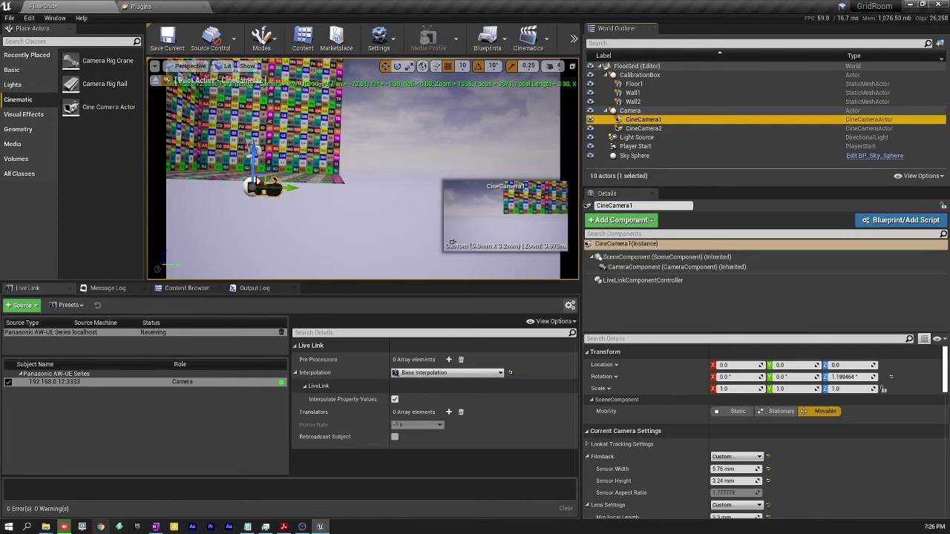
click(229, 527)
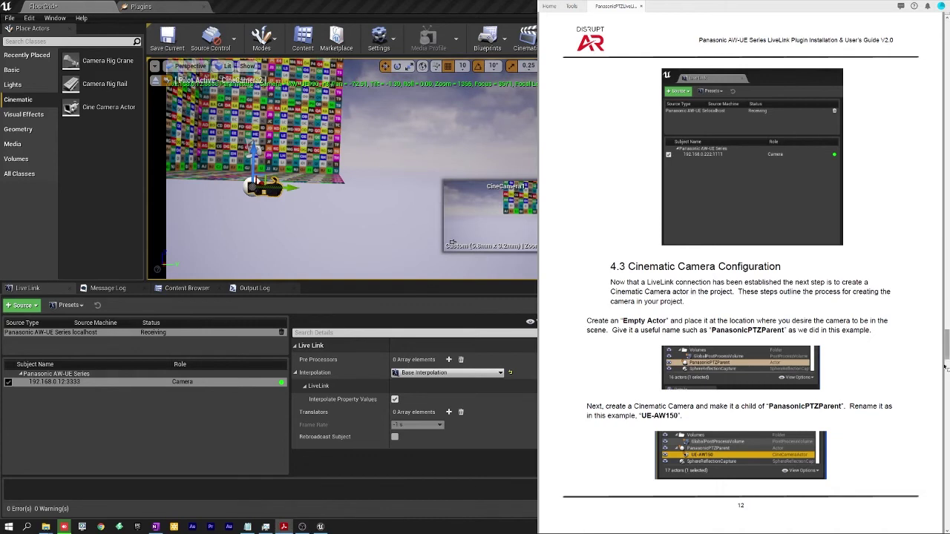
Step: Scroll the guide from page 12 to page 15, the PTZ Data Streaming Simulator section
drag(945, 366, 947, 382)
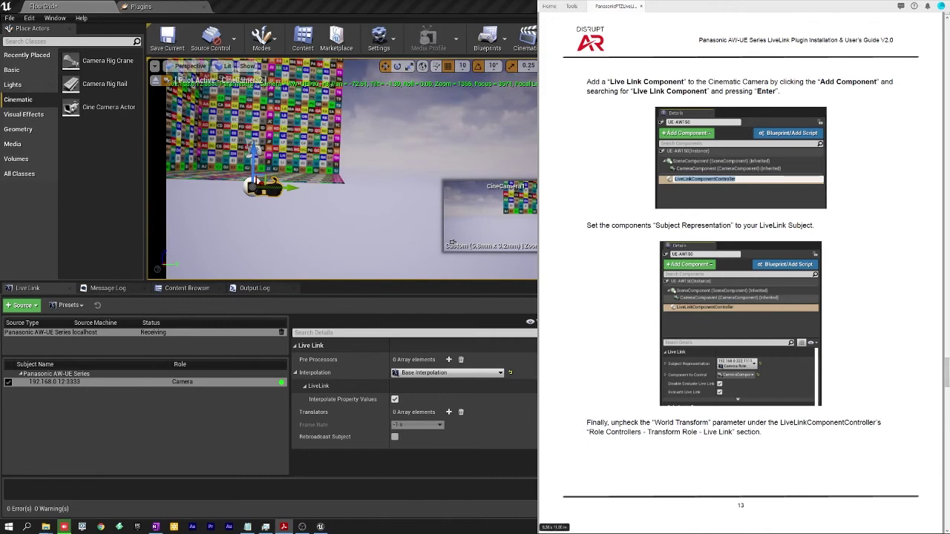
click(947, 410)
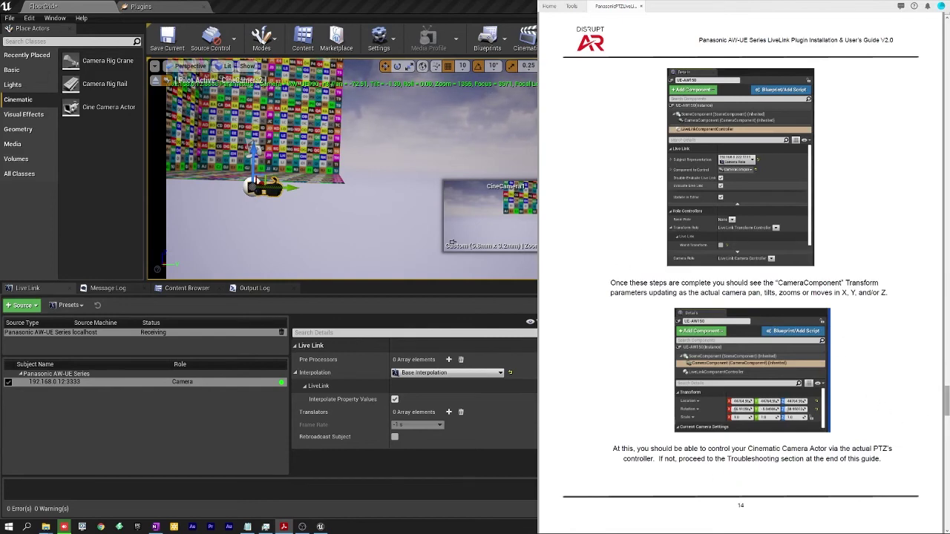
click(947, 429)
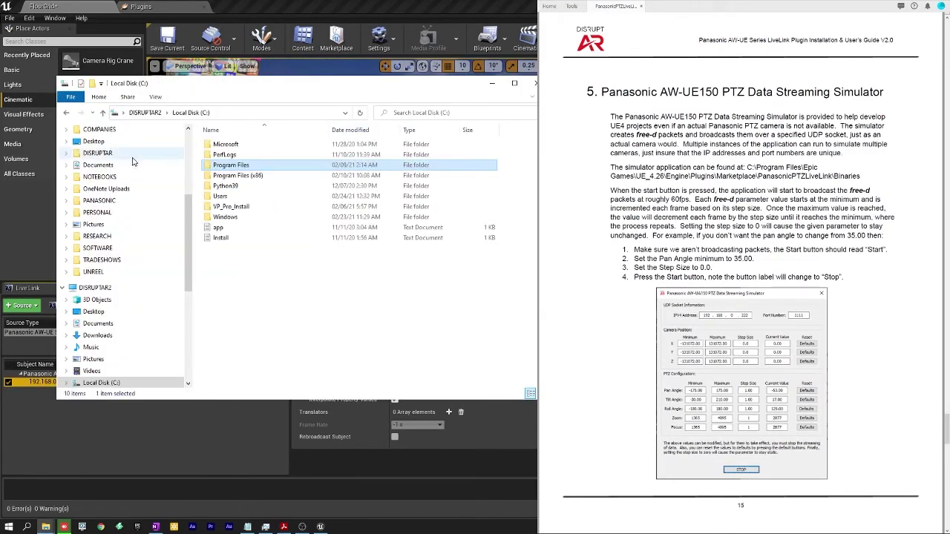
Step: Browse to C:\Program Files\Epic Games\UE_4.26\Engine\Plugins\Marketplace\PanasonicPTZLiveLink
click(233, 166)
double_click(237, 168)
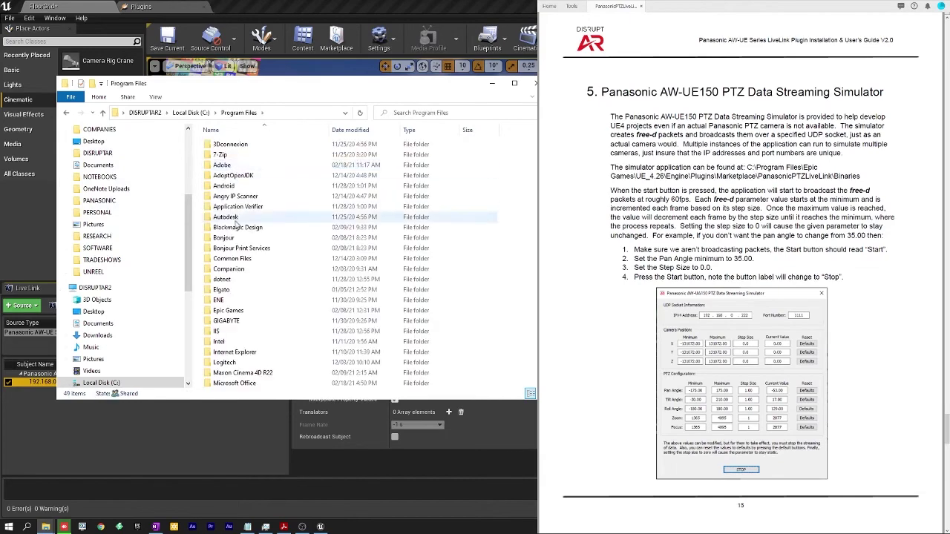
click(235, 312)
double_click(234, 312)
double_click(227, 147)
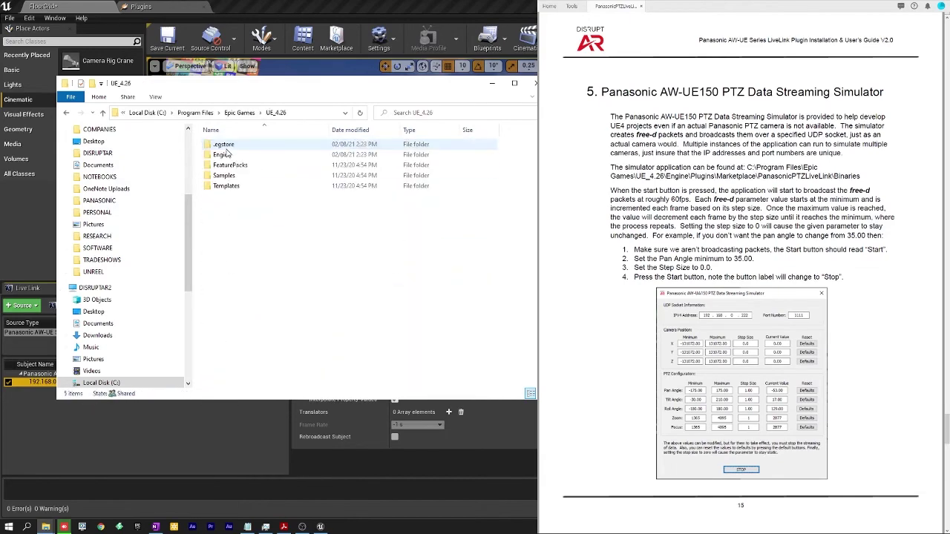
double_click(226, 155)
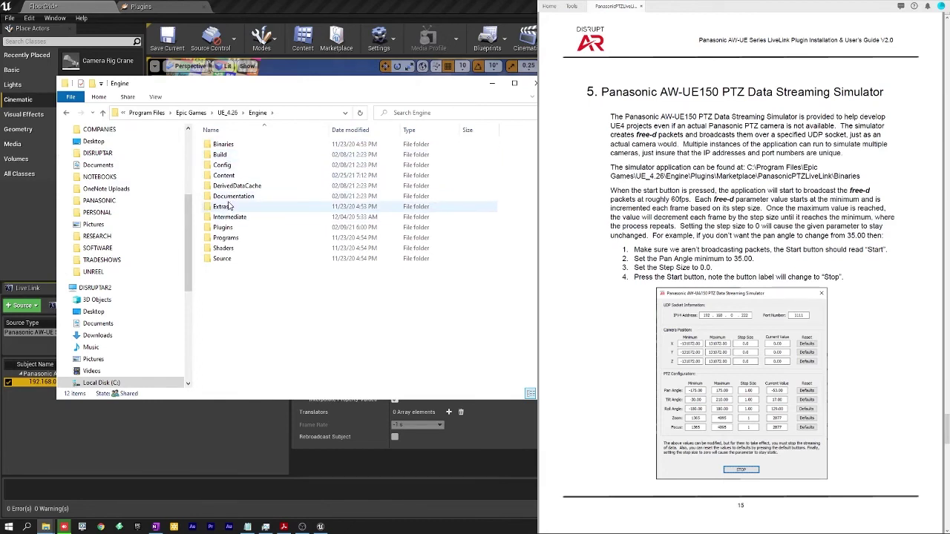
click(228, 229)
double_click(228, 228)
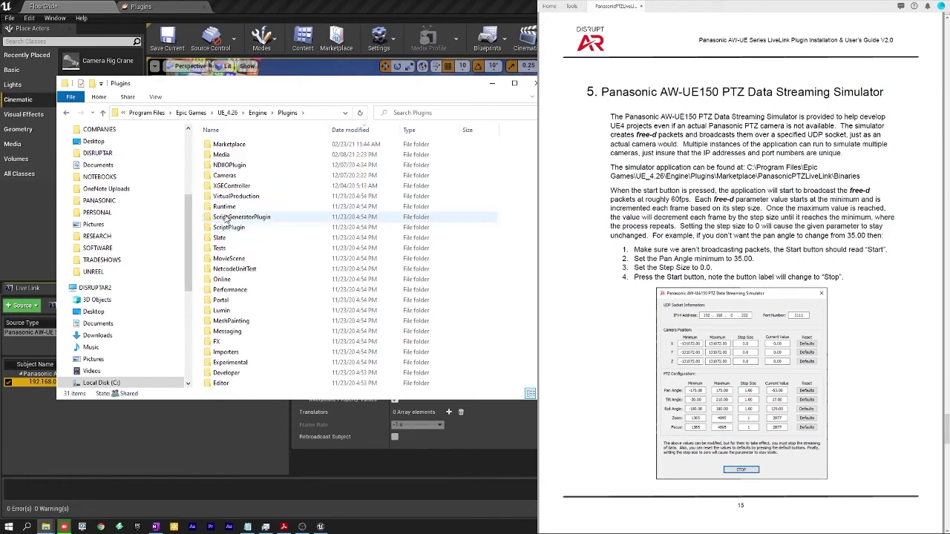
double_click(232, 145)
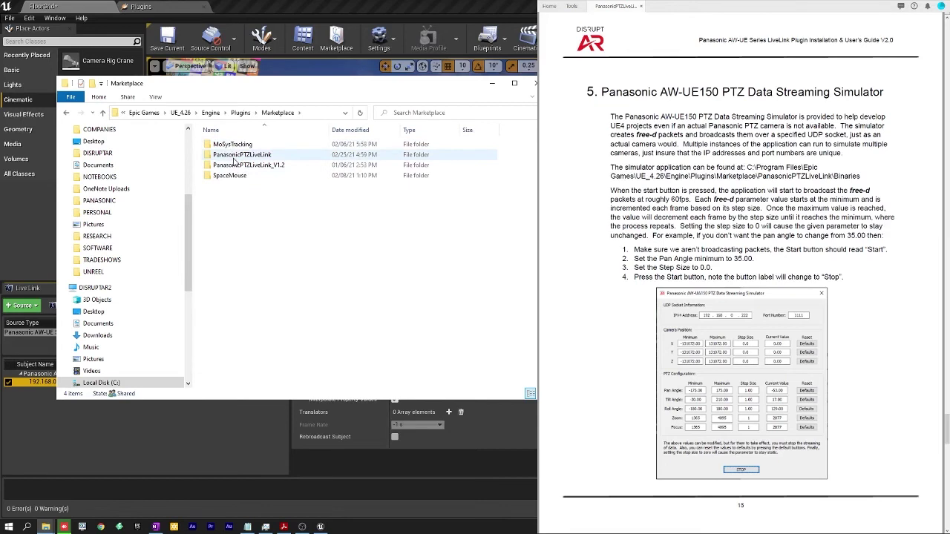
double_click(234, 154)
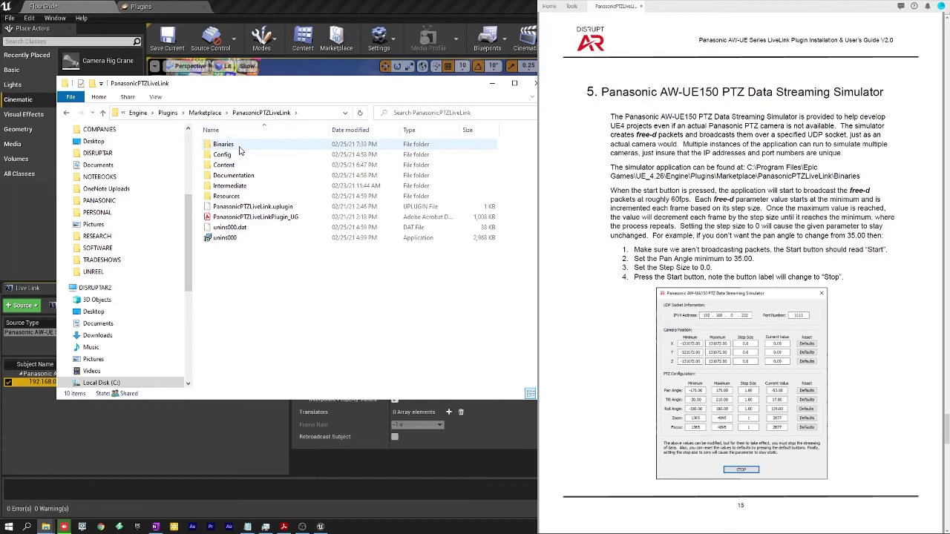
Step: Open the plugin's Binaries folder and launch PanAWUA150PTZPacketSimulator
click(255, 218)
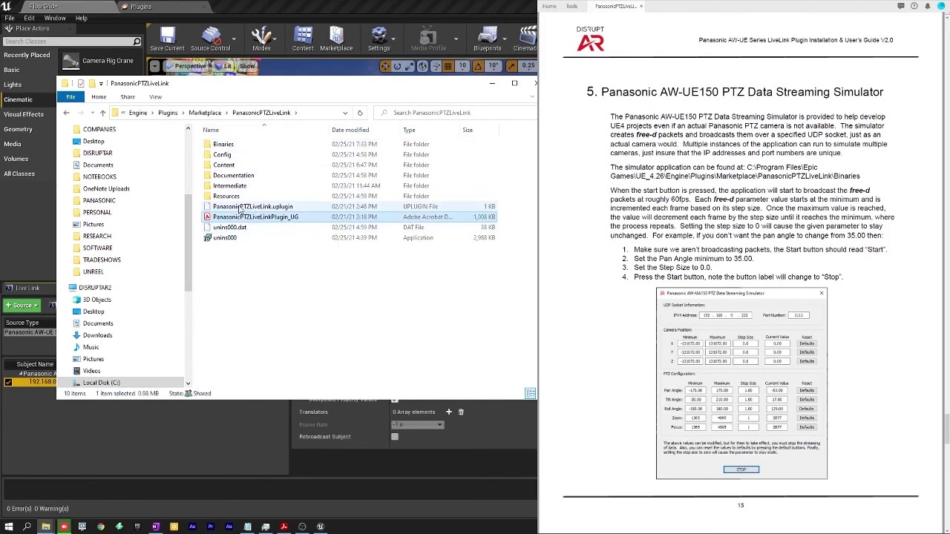
double_click(225, 146)
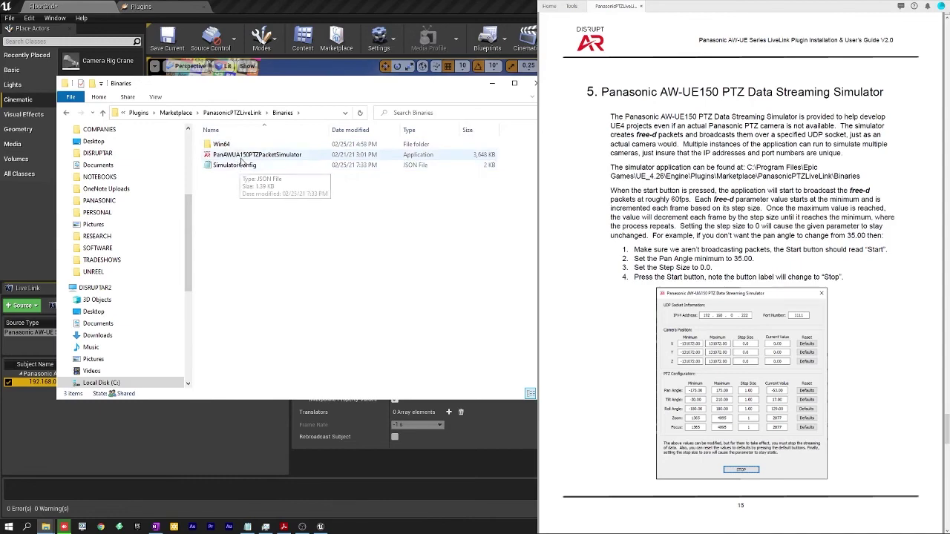
double_click(245, 155)
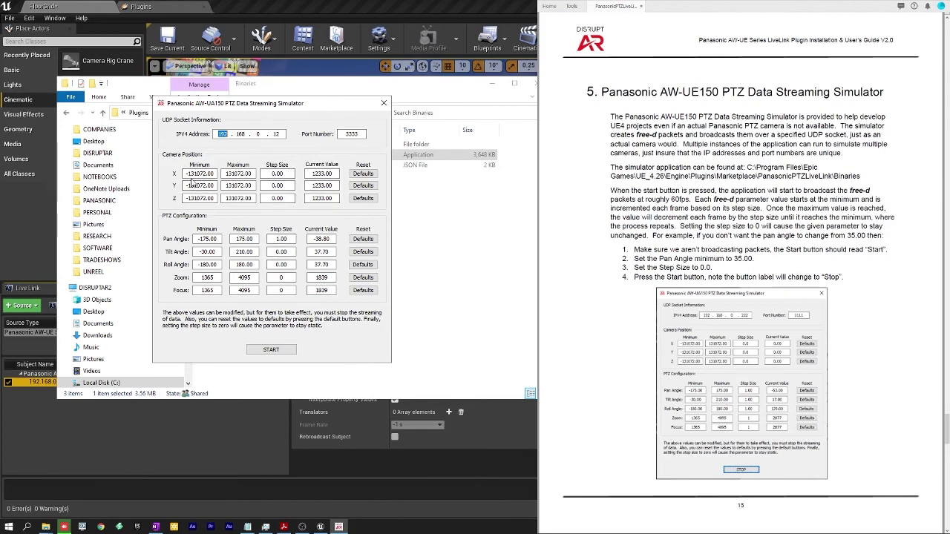
Step: Start the simulator streaming free-d PTZ data to 192.168.0.12 port 3333
click(282, 352)
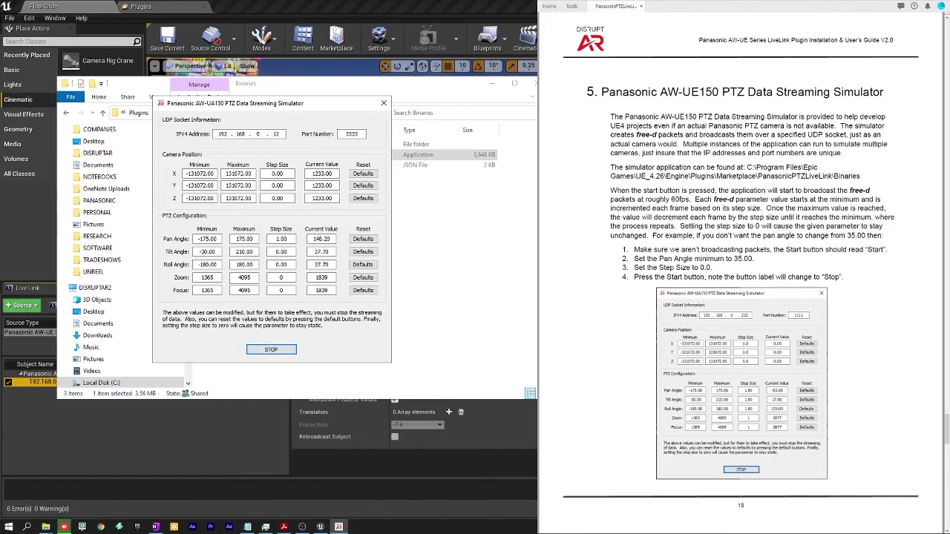
click(319, 239)
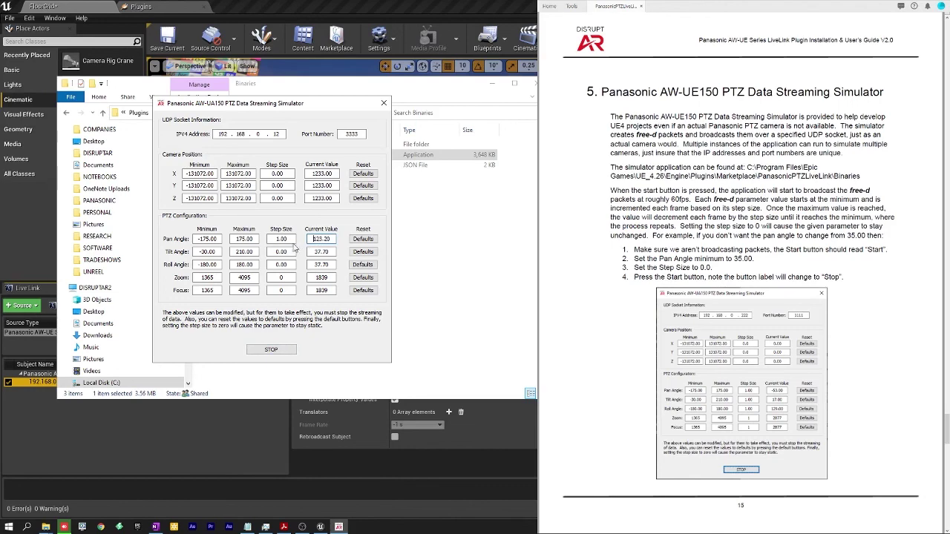